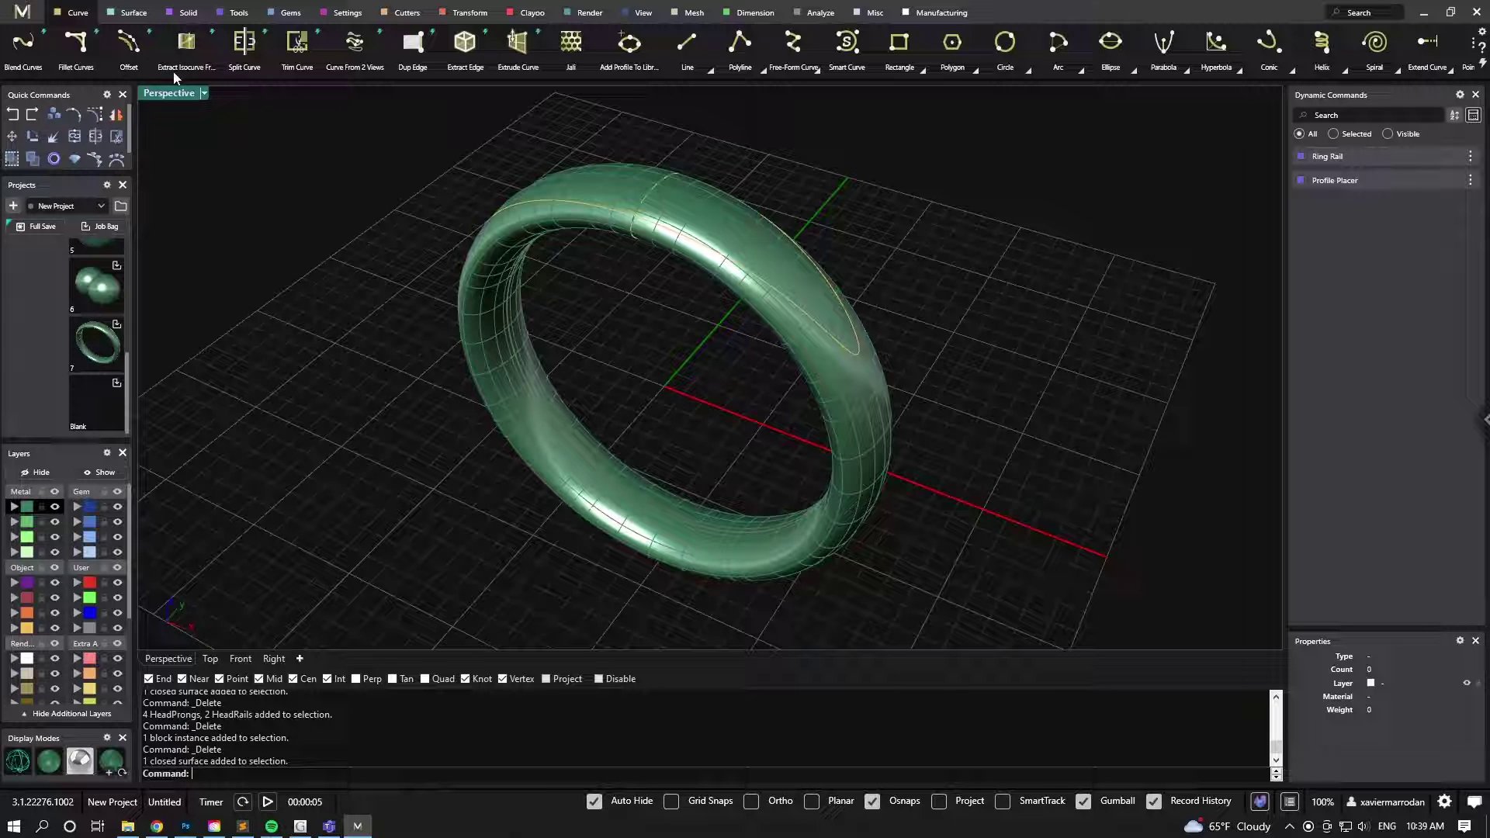
- Start a Pull Push on the ring surface using the closed curve on top of the band
{"action": "left_click", "coordinate": [130, 12]}
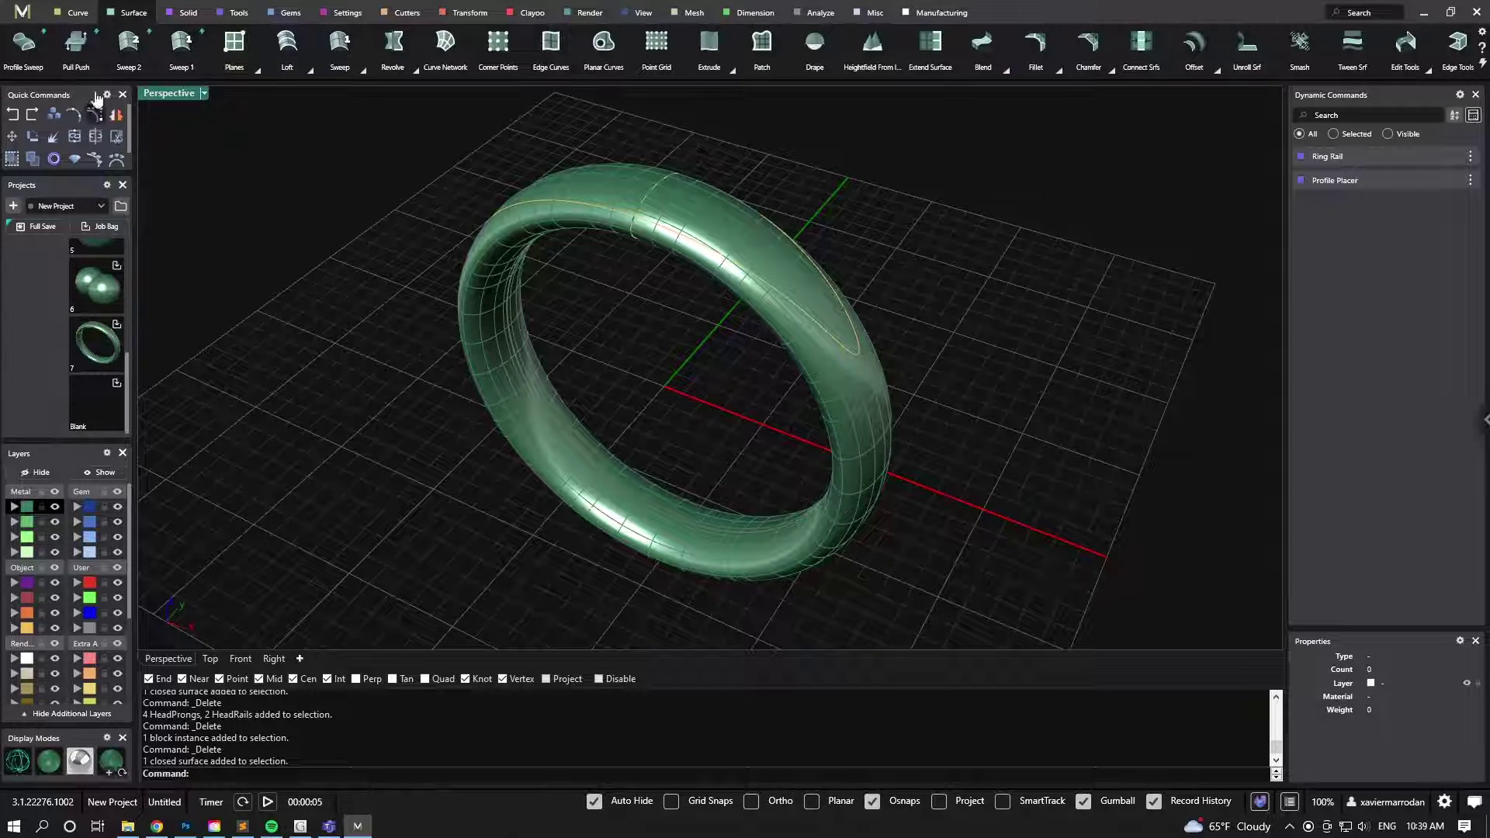
{"action": "left_click", "coordinate": [76, 42]}
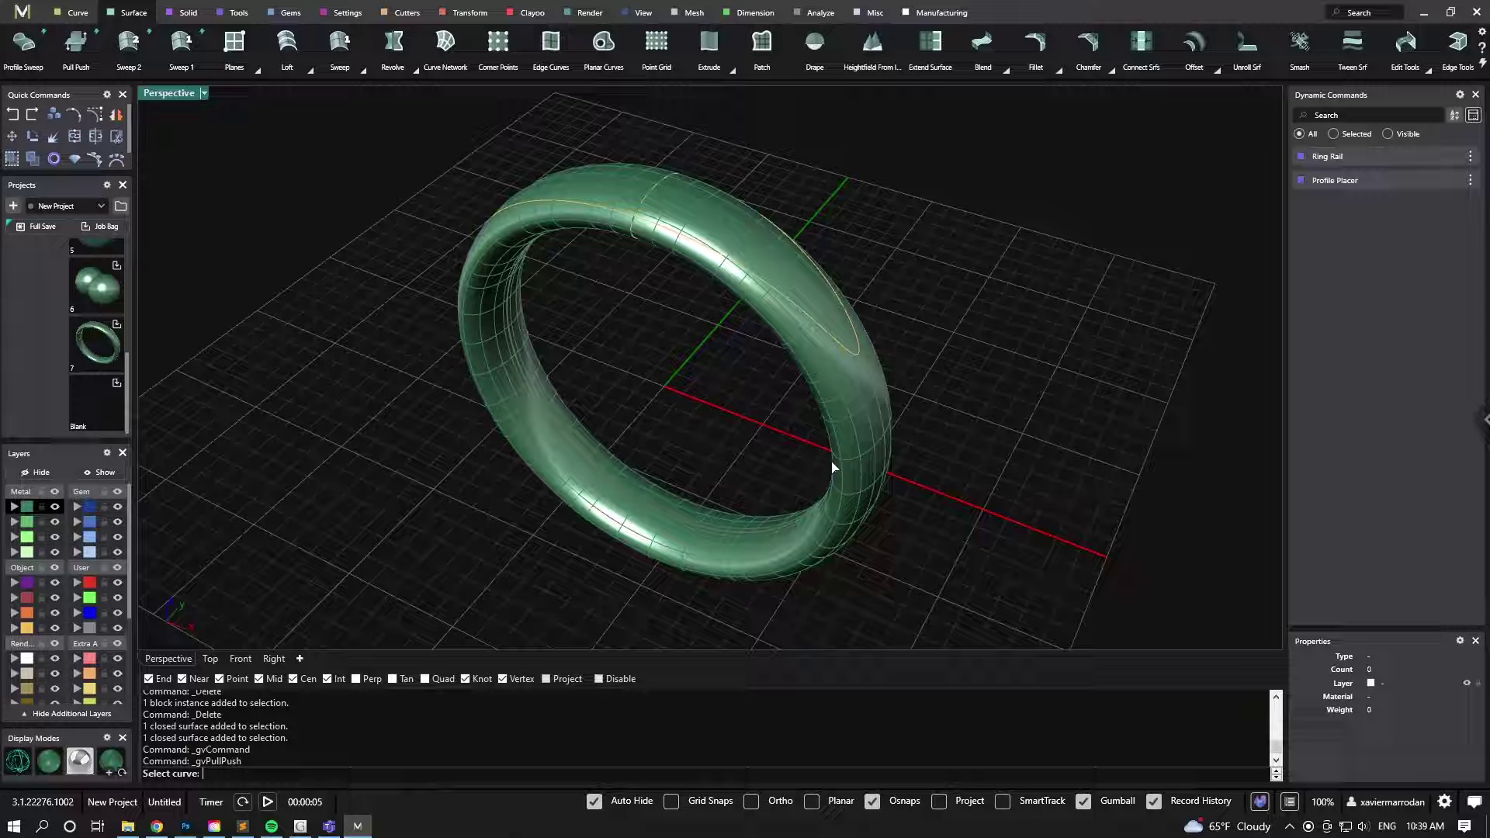
{"action": "left_click", "coordinate": [855, 347]}
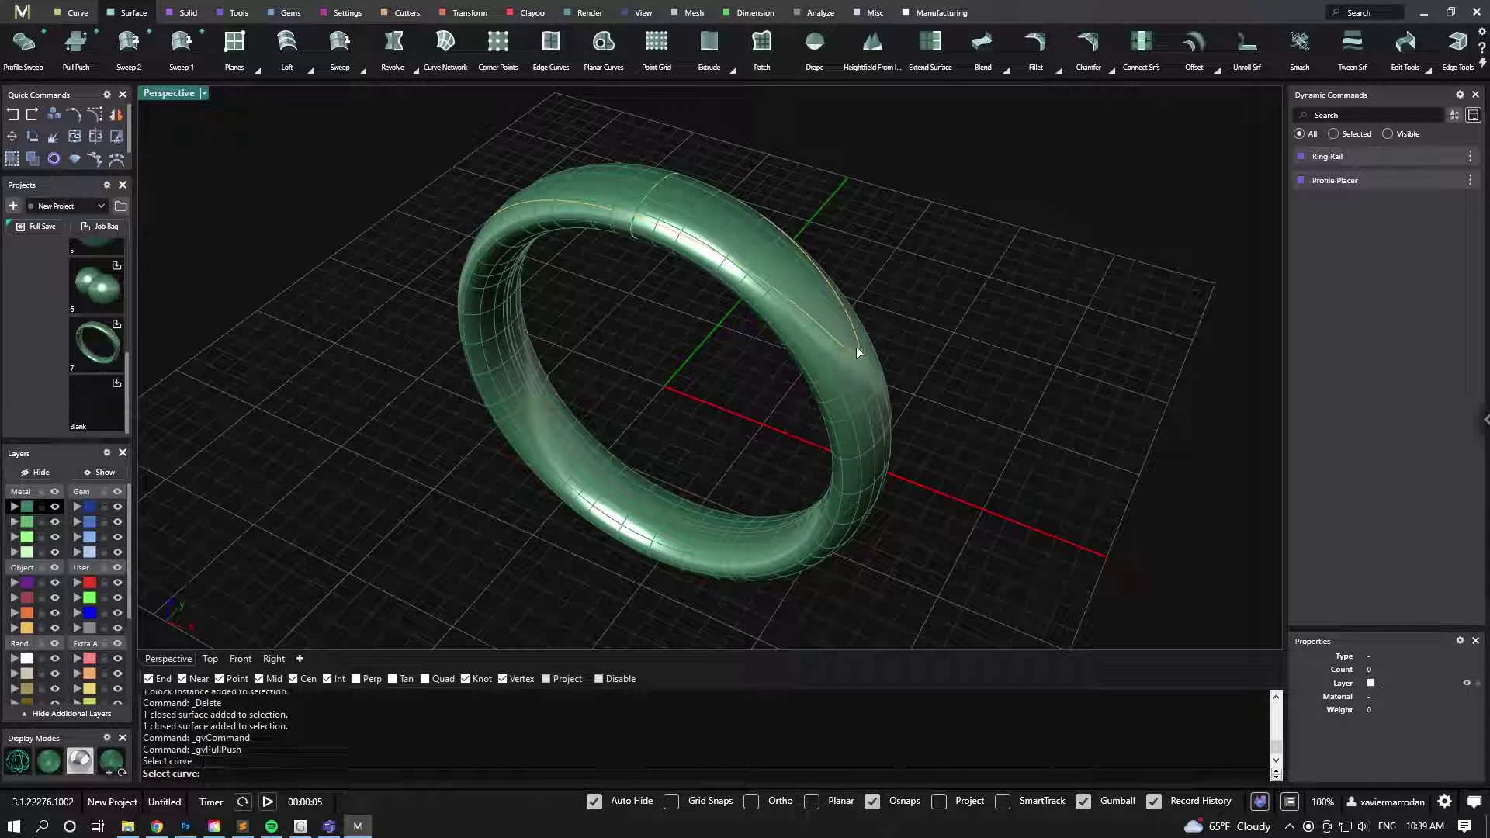
{"action": "scroll", "coordinate": [846, 342], "scroll_direction": "up", "scroll_amount": 5}
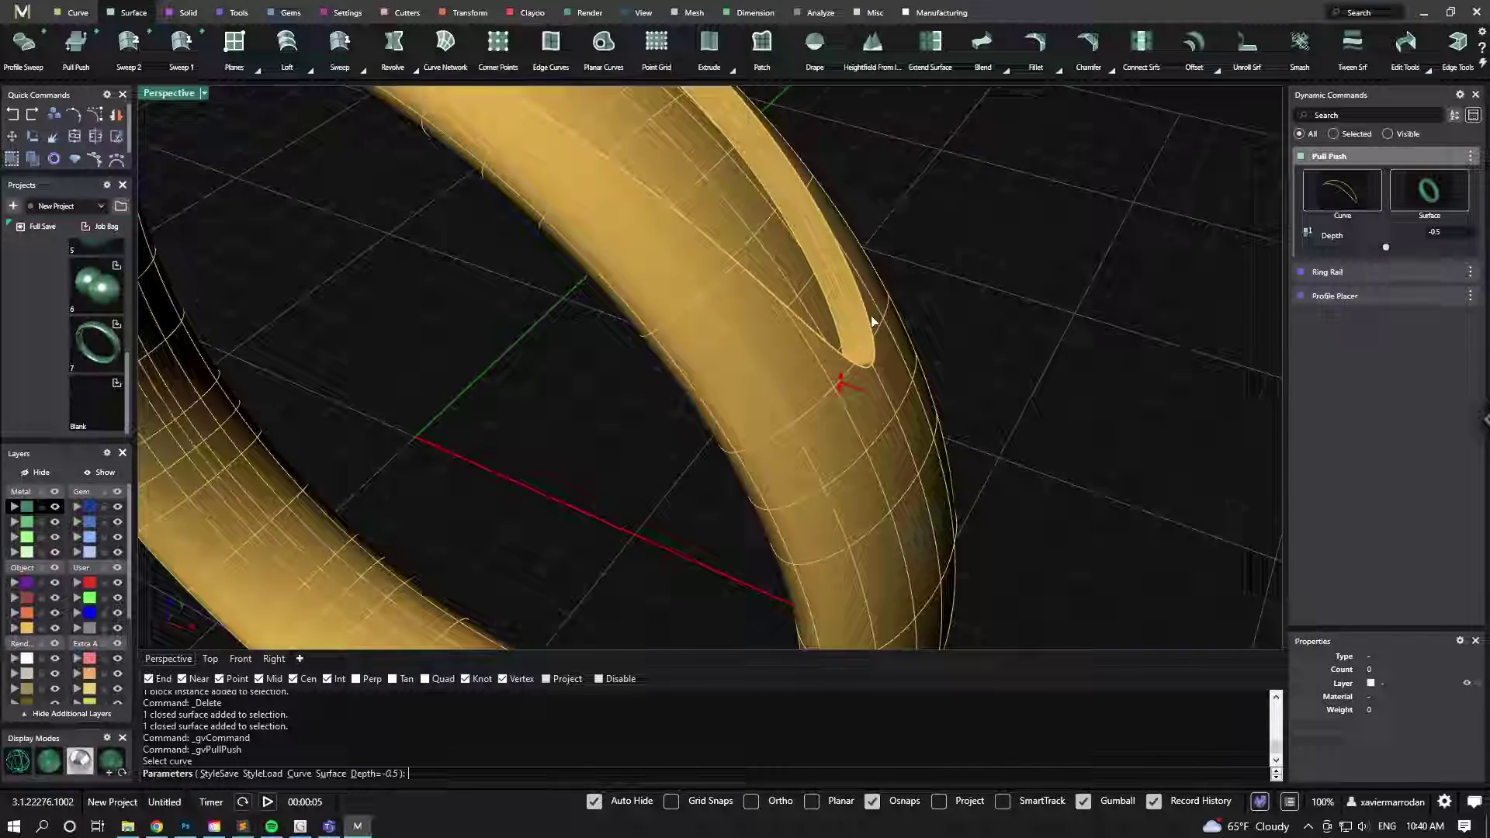
{"action": "right_click_drag", "start_coordinate": [868, 298], "coordinate": [871, 336], "text": "shift"}
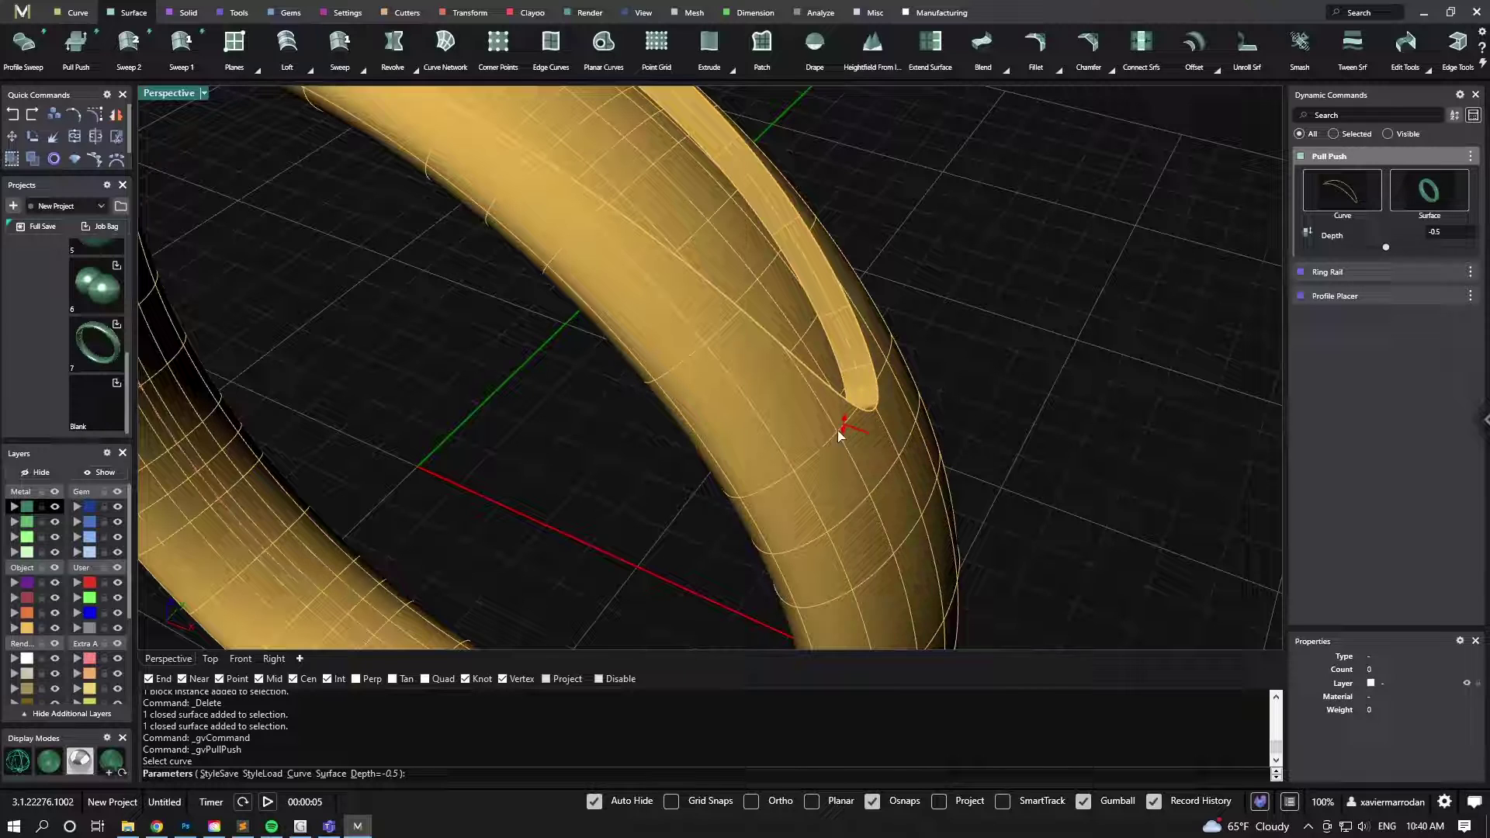
{"action": "scroll", "coordinate": [919, 388], "scroll_direction": "down", "scroll_amount": 4}
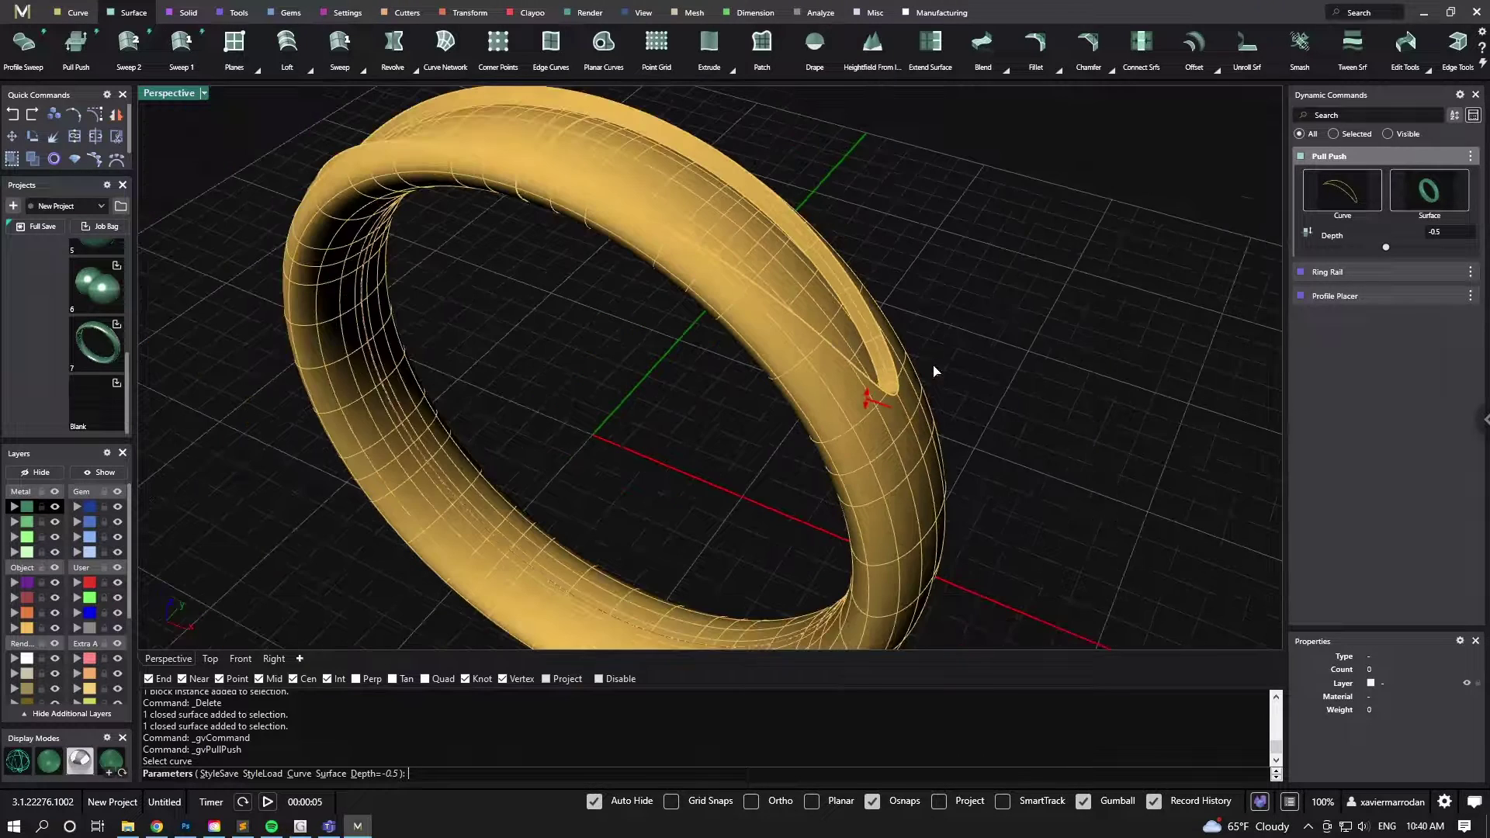
{"action": "right_click_drag", "start_coordinate": [941, 386], "coordinate": [985, 392]}
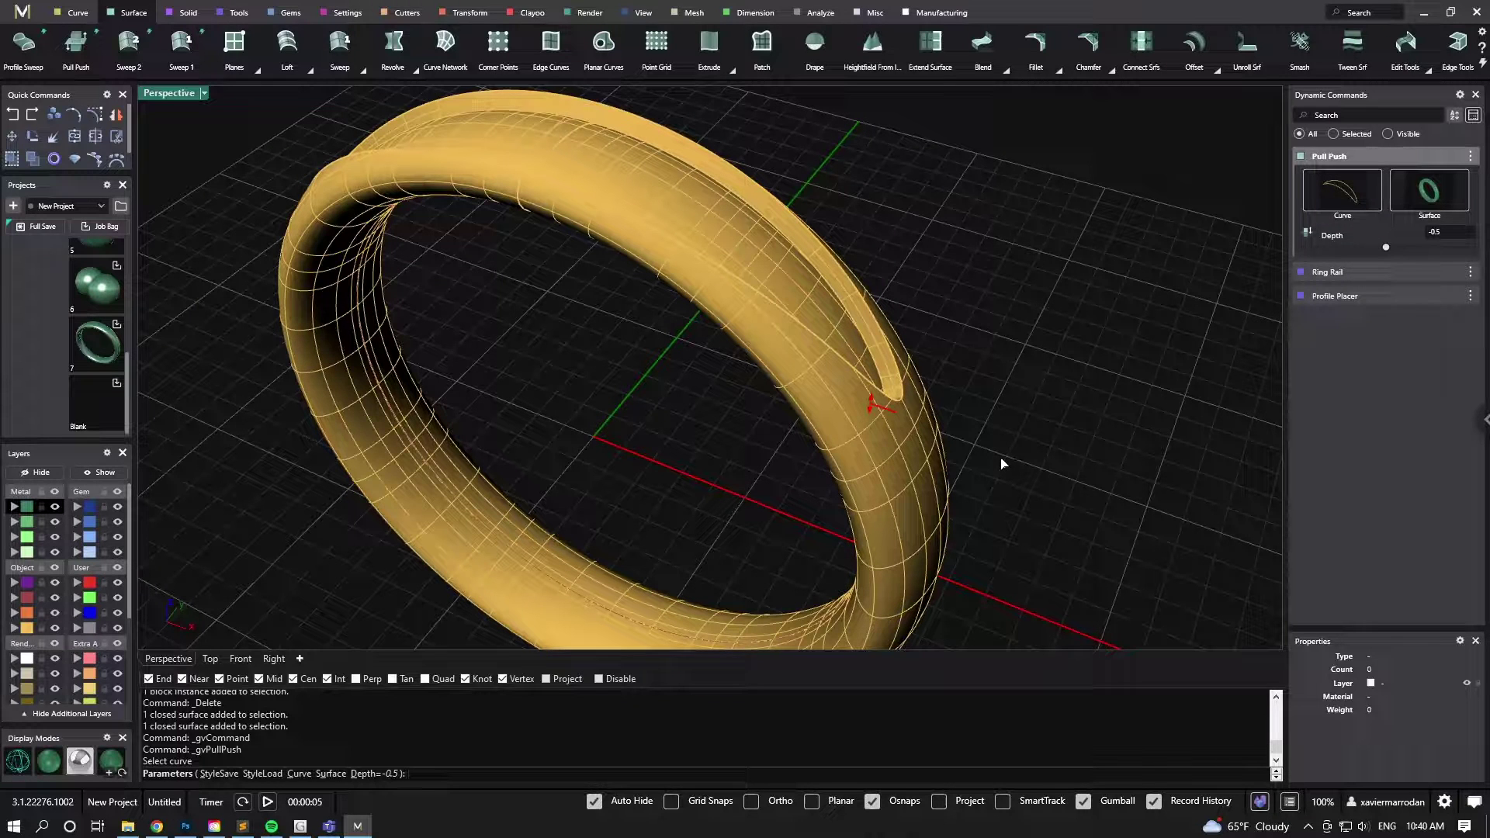
- Set the Pull Push depth to -0.4 mm and finish the recess in the ring
{"action": "mouse_move", "coordinate": [875, 415]}
{"action": "left_click_drag", "start_coordinate": [874, 416], "coordinate": [880, 392]}
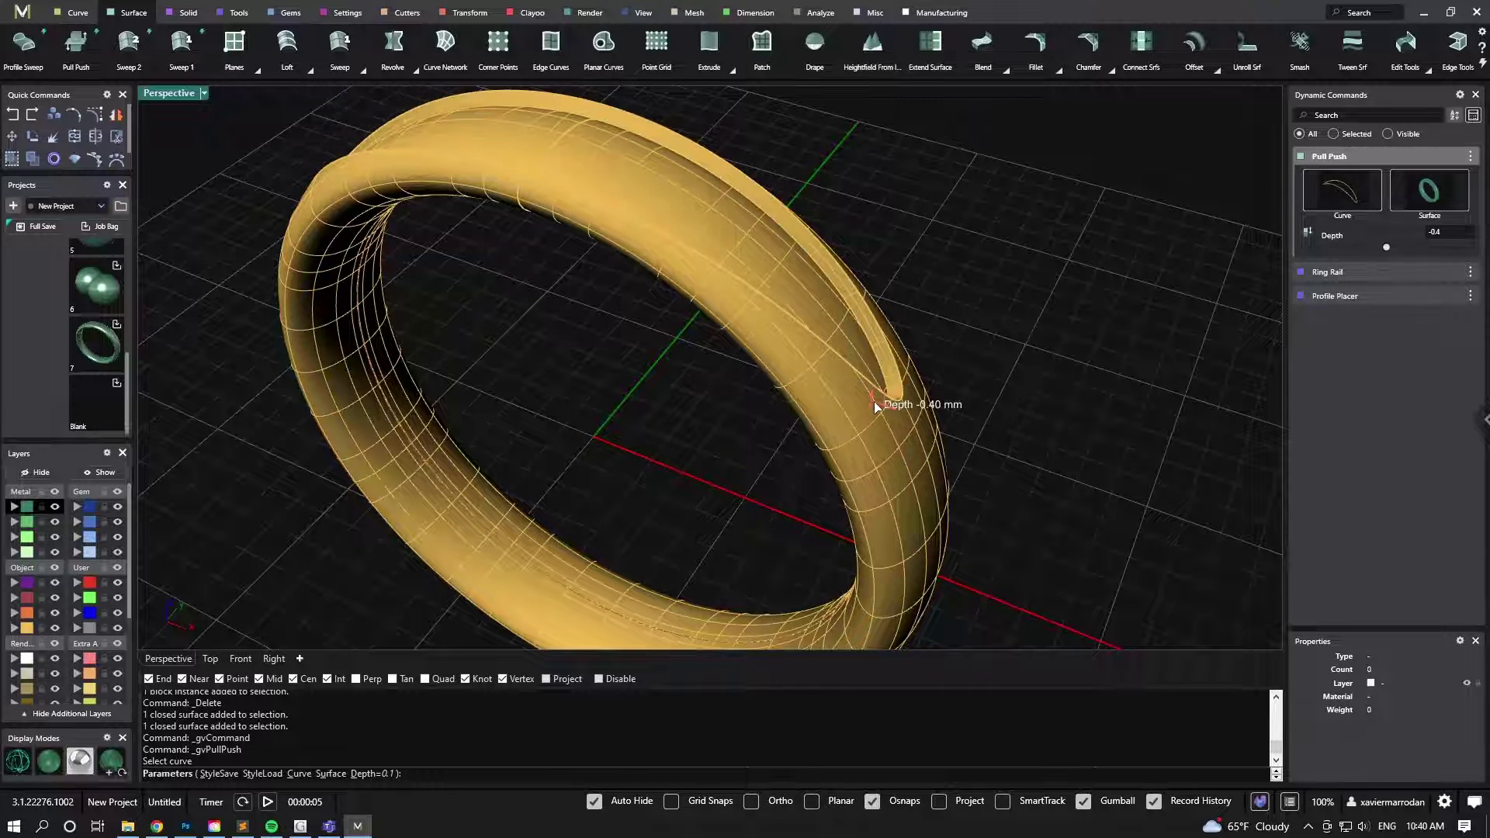
{"action": "right_click", "coordinate": [960, 337]}
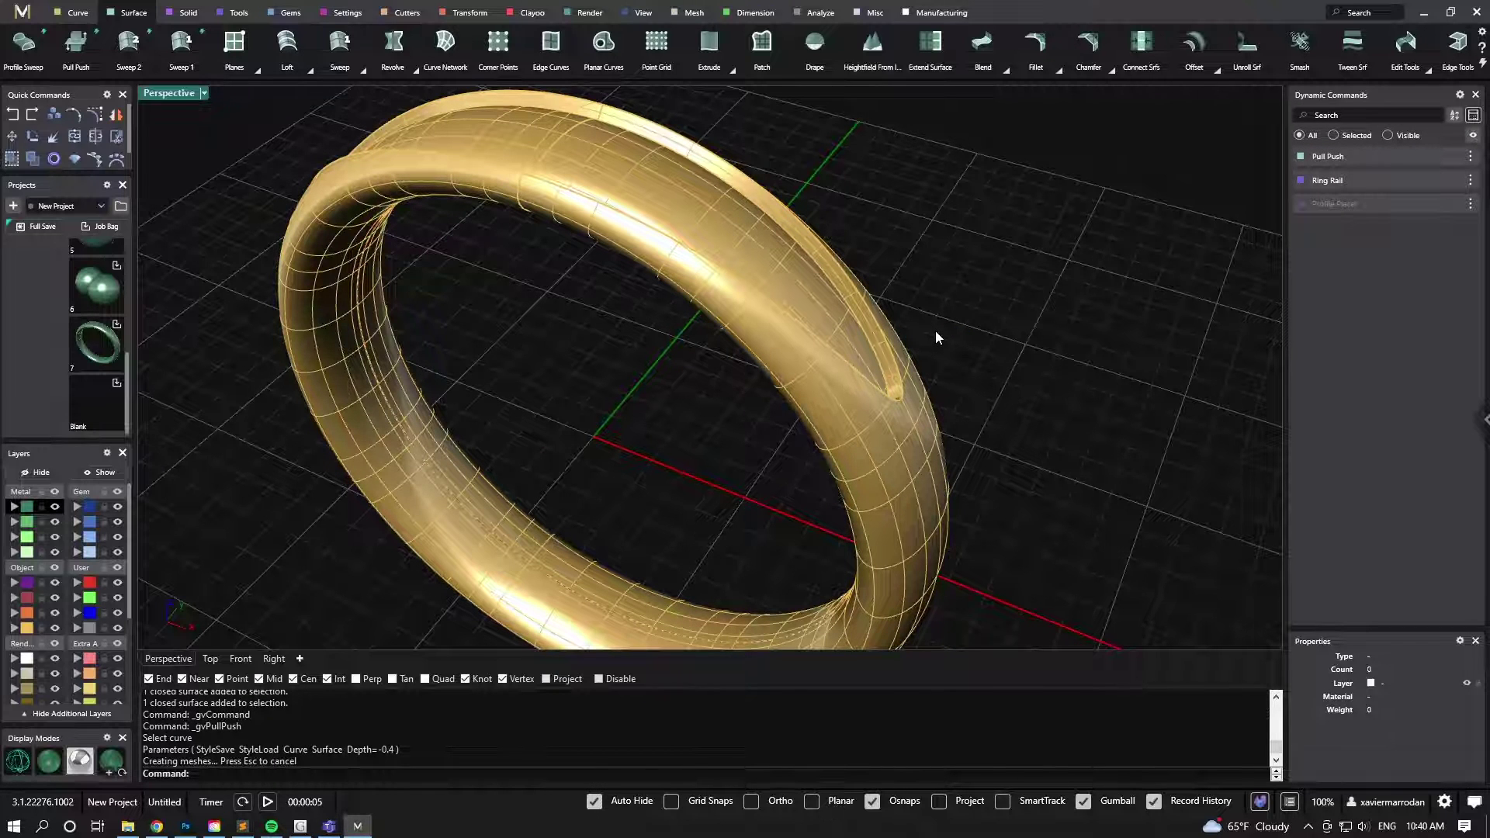
{"action": "scroll", "coordinate": [934, 331], "scroll_direction": "down", "scroll_amount": 2}
- Create a dynamic Finger Hole Support for the ring and place its first arm on the upper-left inner surface
{"action": "left_click", "coordinate": [939, 12]}
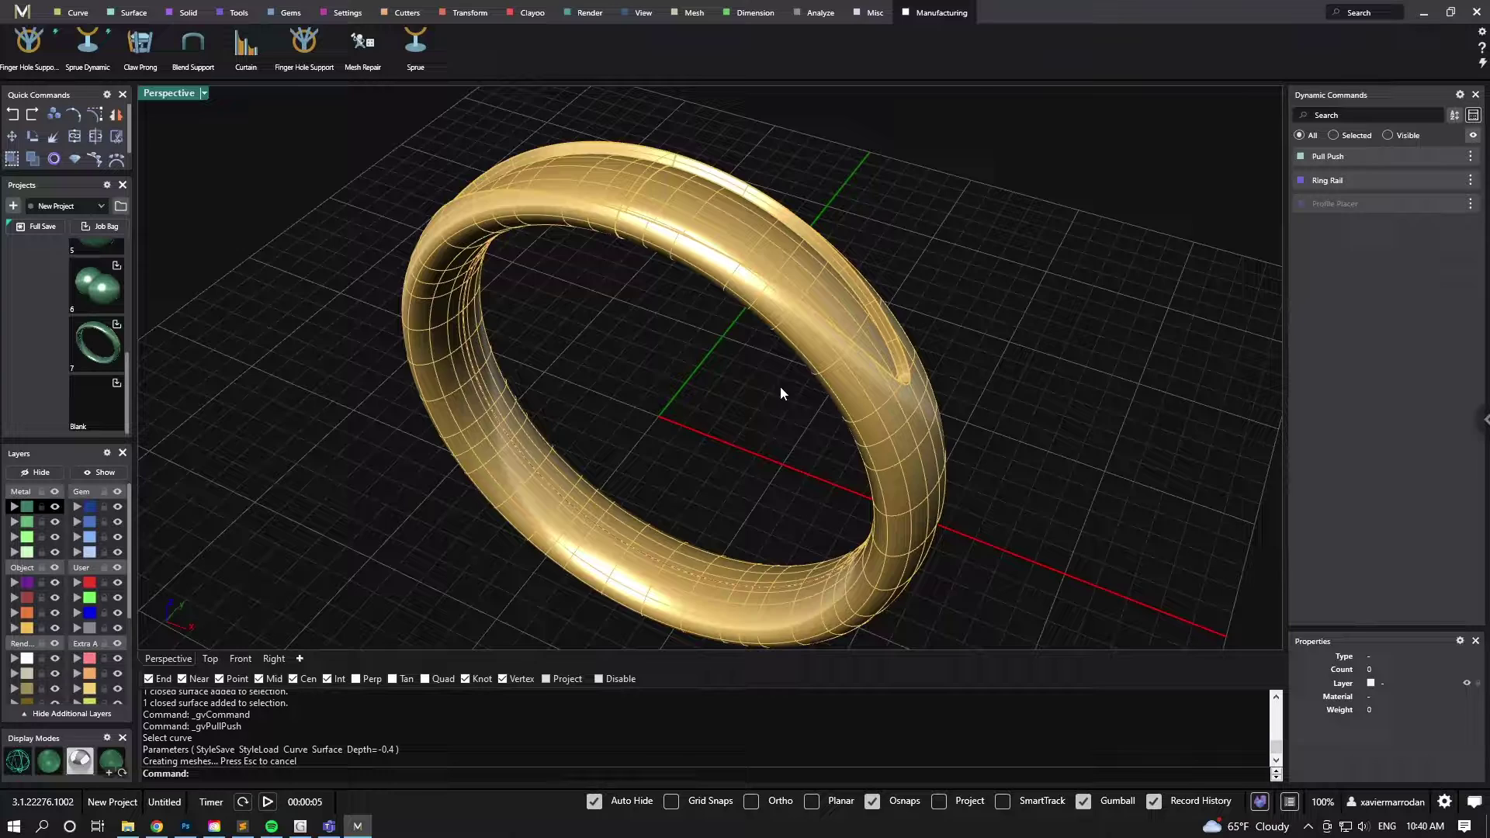
{"action": "right_click_drag", "start_coordinate": [756, 408], "coordinate": [782, 391]}
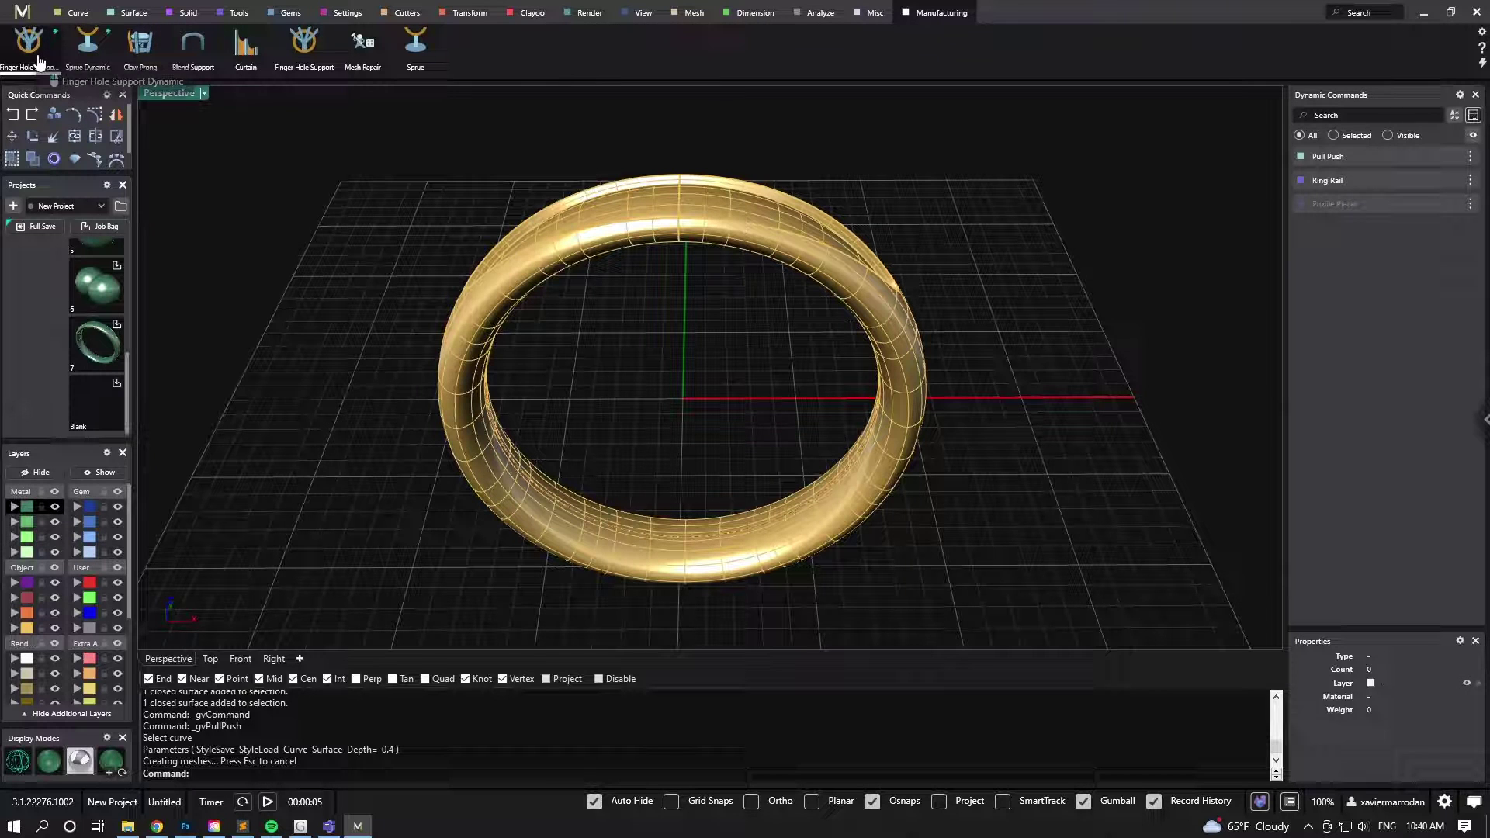
{"action": "left_click", "coordinate": [39, 61]}
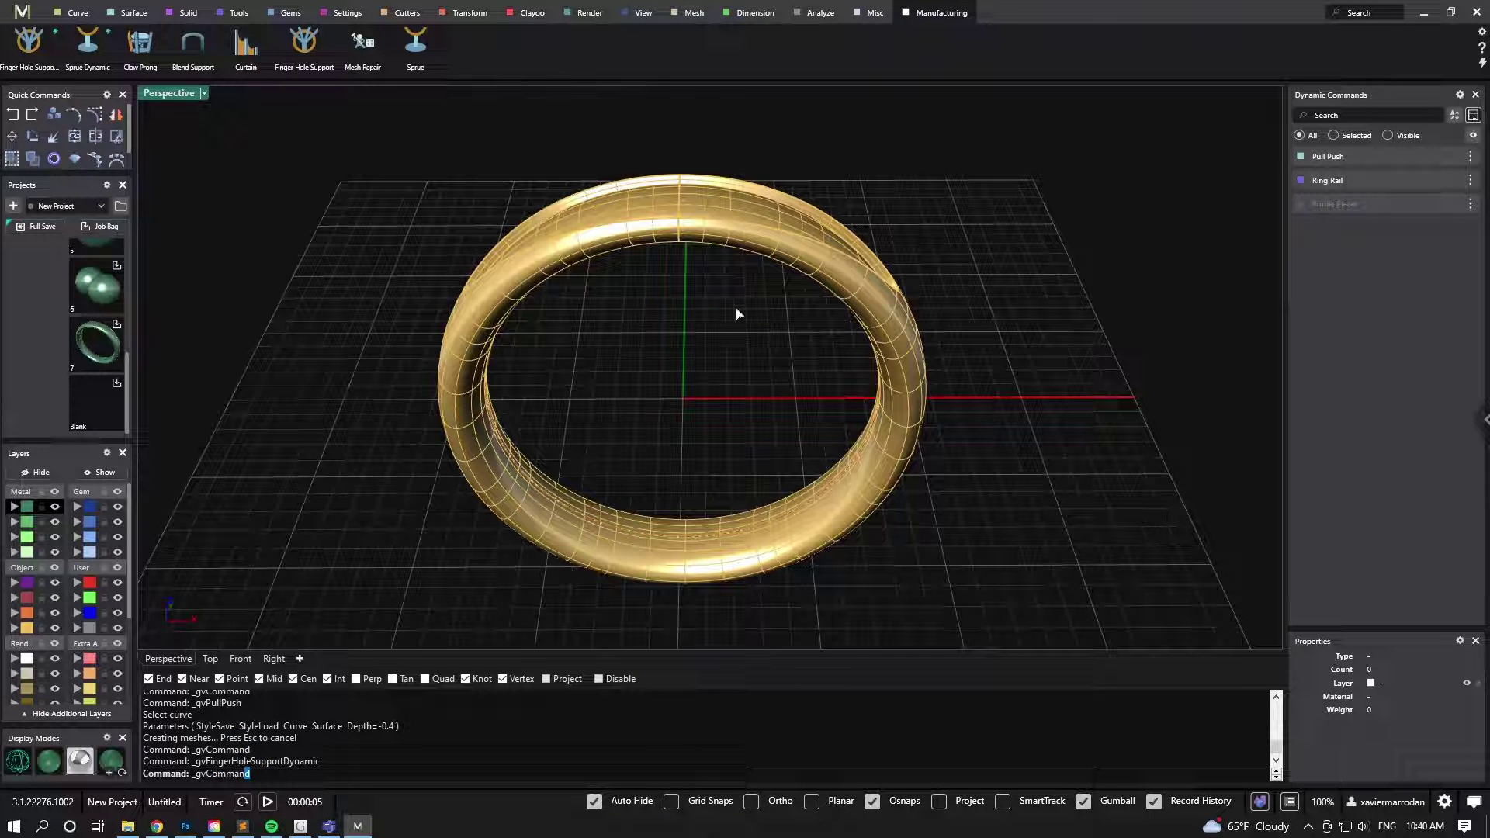
{"action": "right_click_drag", "start_coordinate": [795, 391], "coordinate": [854, 321]}
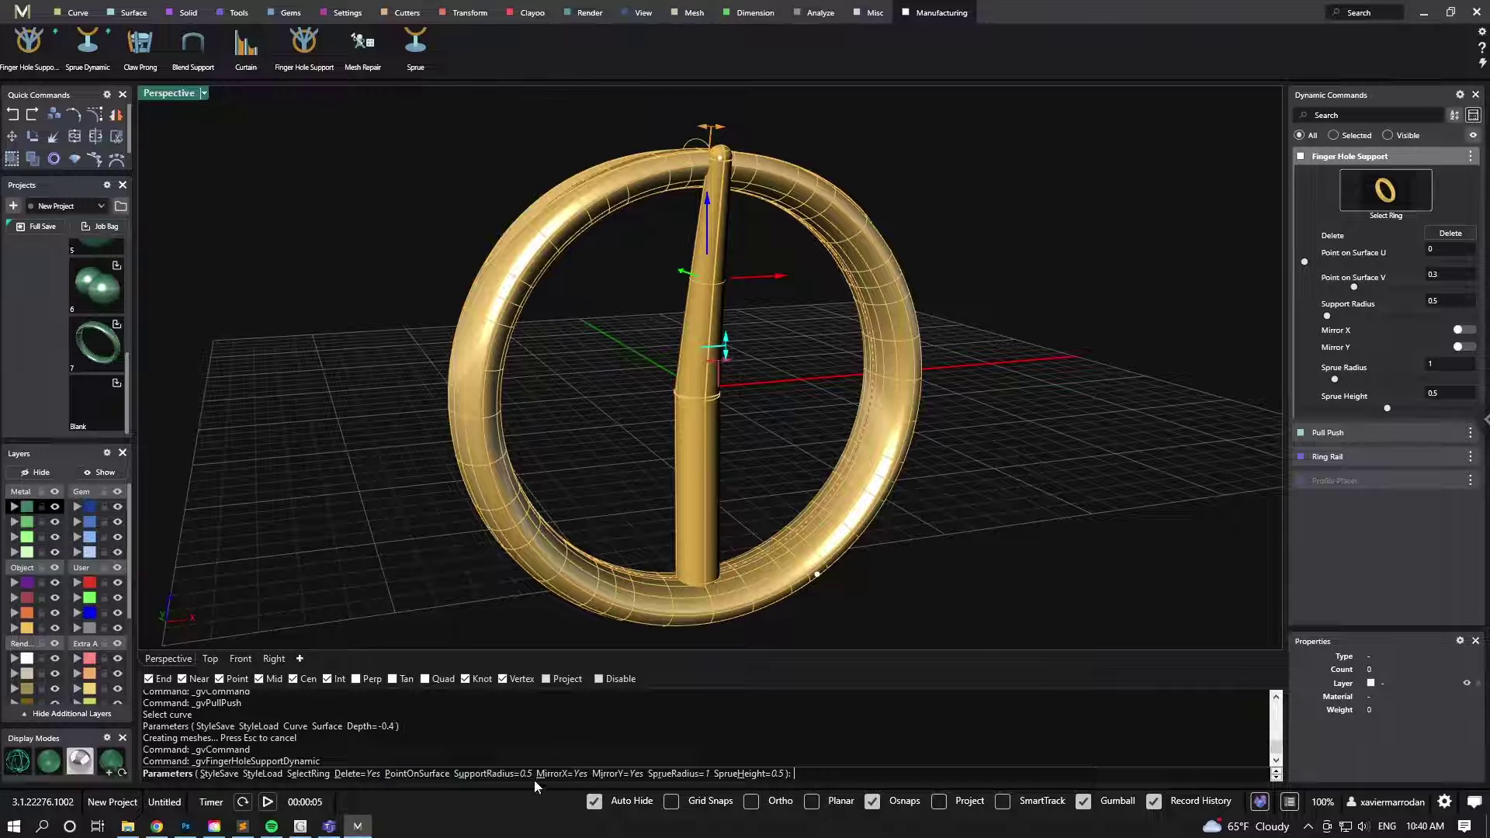
{"action": "right_click_drag", "start_coordinate": [947, 391], "coordinate": [993, 409]}
{"action": "right_click_drag", "start_coordinate": [868, 292], "coordinate": [804, 259]}
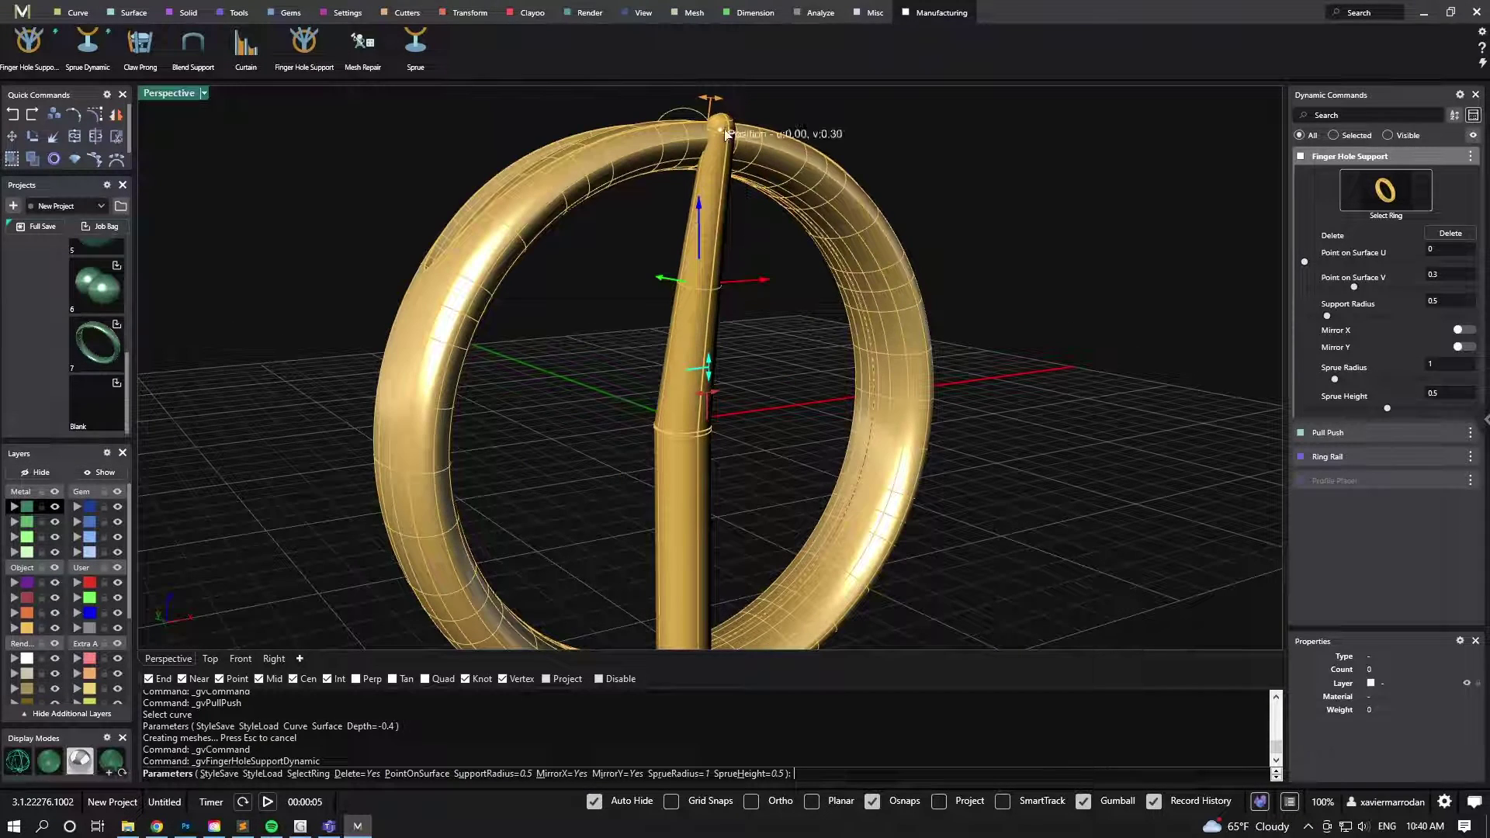
{"action": "left_click_drag", "start_coordinate": [720, 130], "coordinate": [703, 169]}
{"action": "right_click_drag", "start_coordinate": [702, 169], "coordinate": [618, 166]}
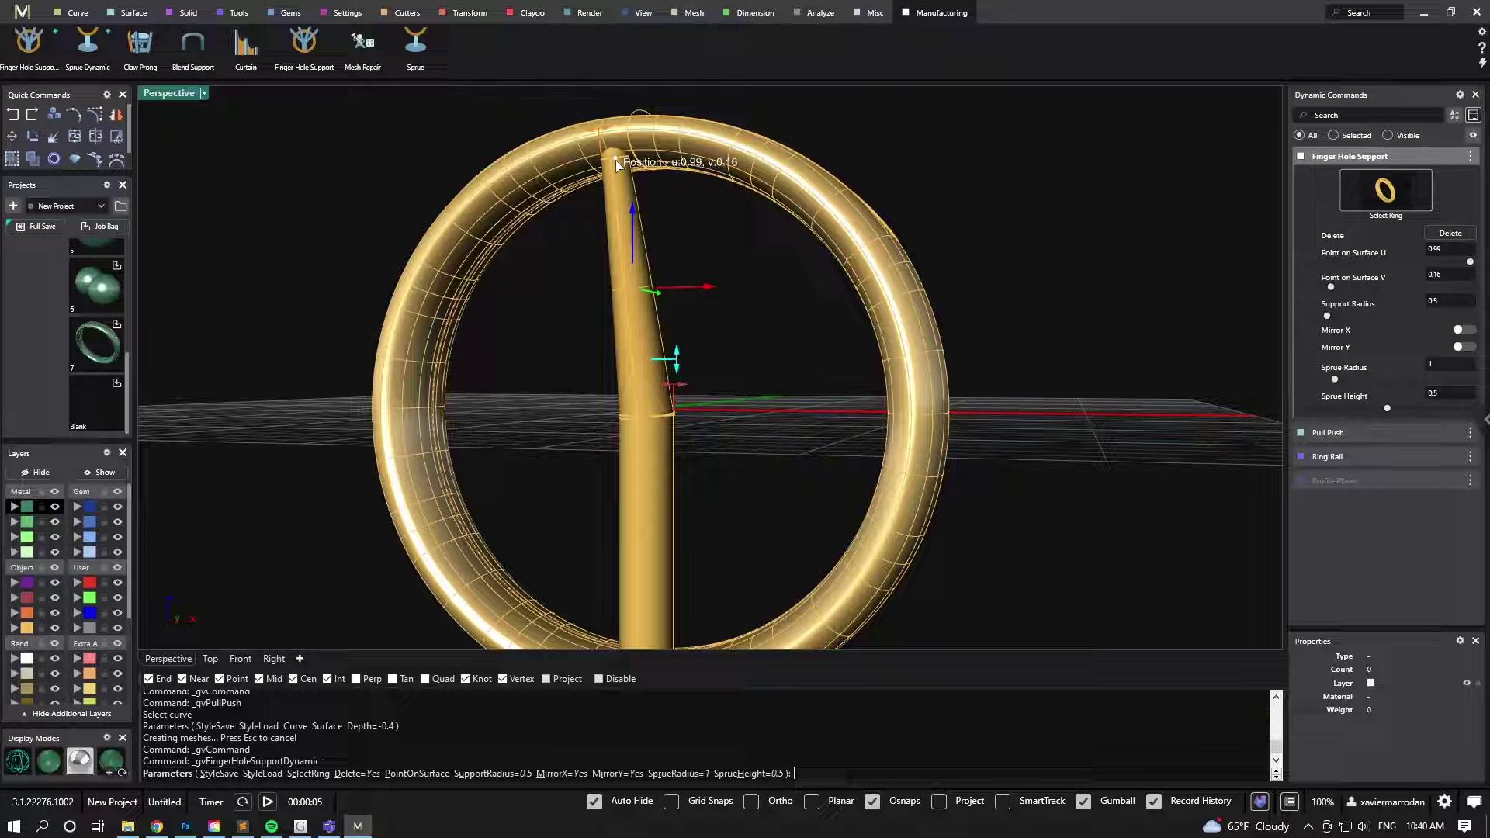
{"action": "left_click_drag", "start_coordinate": [614, 160], "coordinate": [508, 225]}
- Add a support arm at upper right (U 0.14, V 0.04) and one at the ring's top center (U 0, V 0.01), then finish
{"action": "right_click_drag", "start_coordinate": [639, 280], "coordinate": [825, 242]}
{"action": "left_click", "coordinate": [819, 231]}
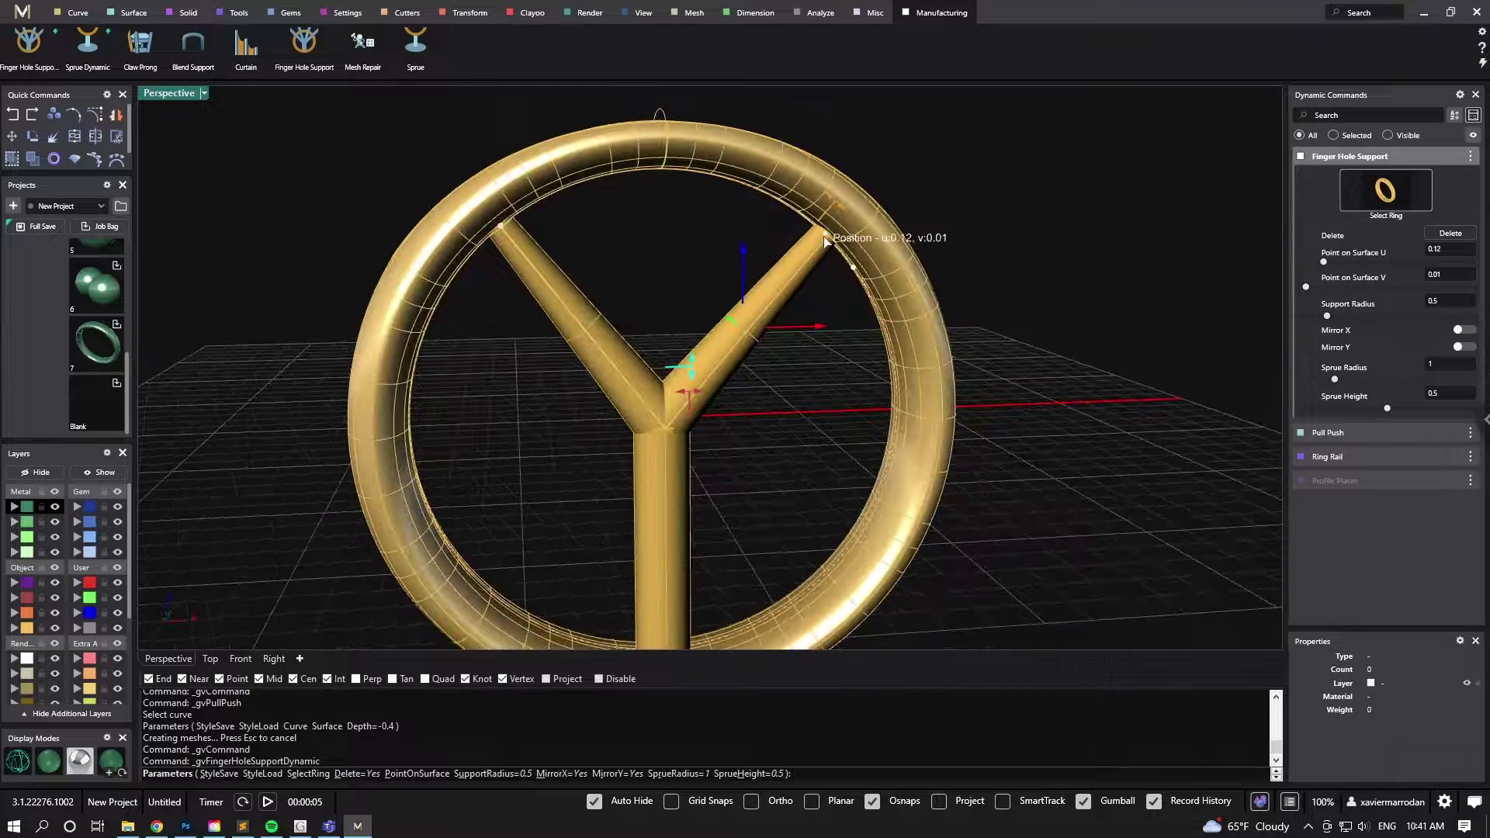
{"action": "left_click_drag", "start_coordinate": [827, 239], "coordinate": [846, 253]}
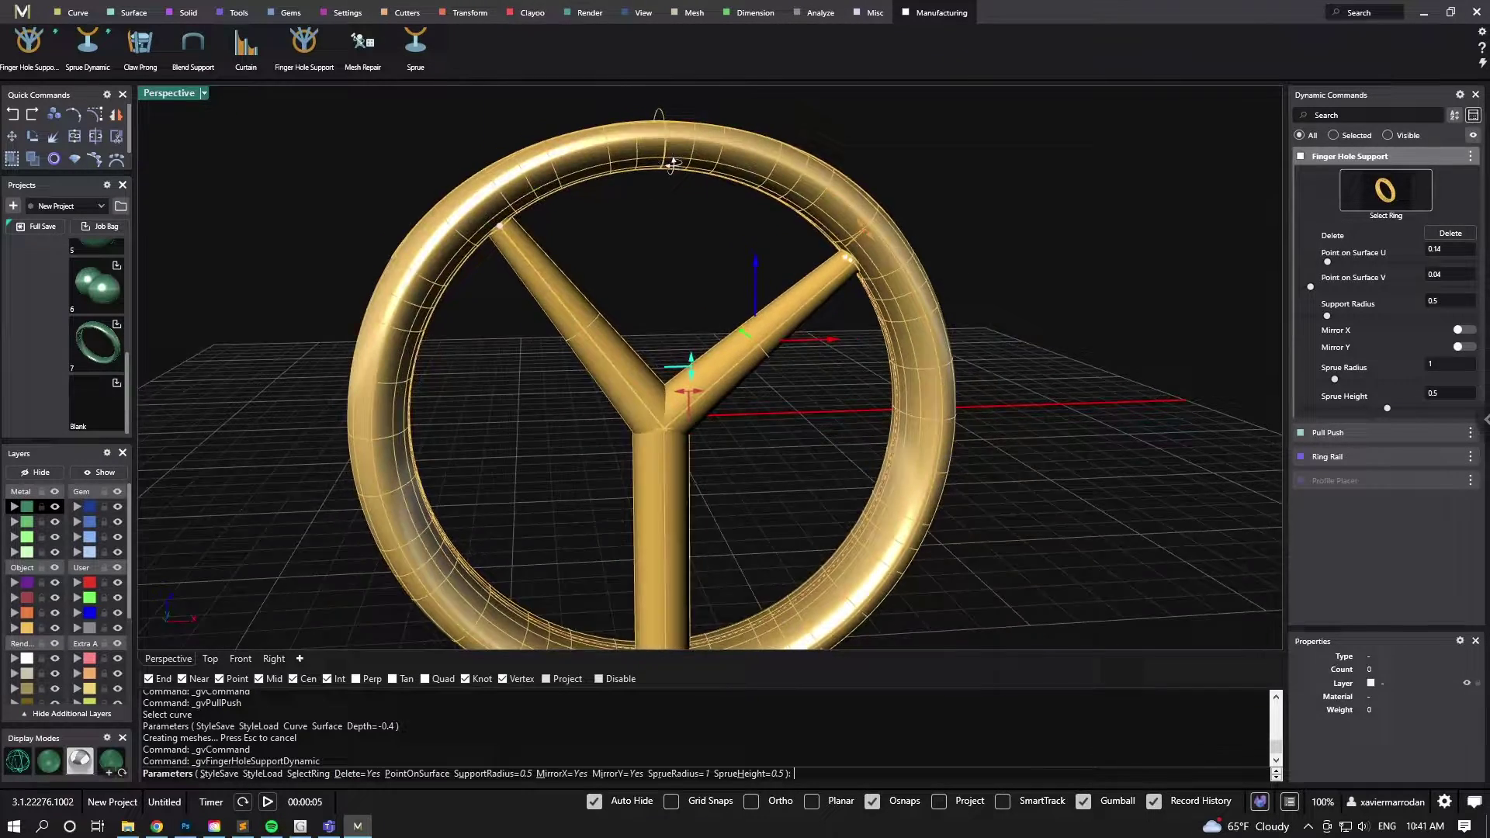
{"action": "right_click_drag", "start_coordinate": [662, 141], "coordinate": [720, 257]}
{"action": "left_click", "coordinate": [664, 167]}
{"action": "right_click", "coordinate": [742, 242]}
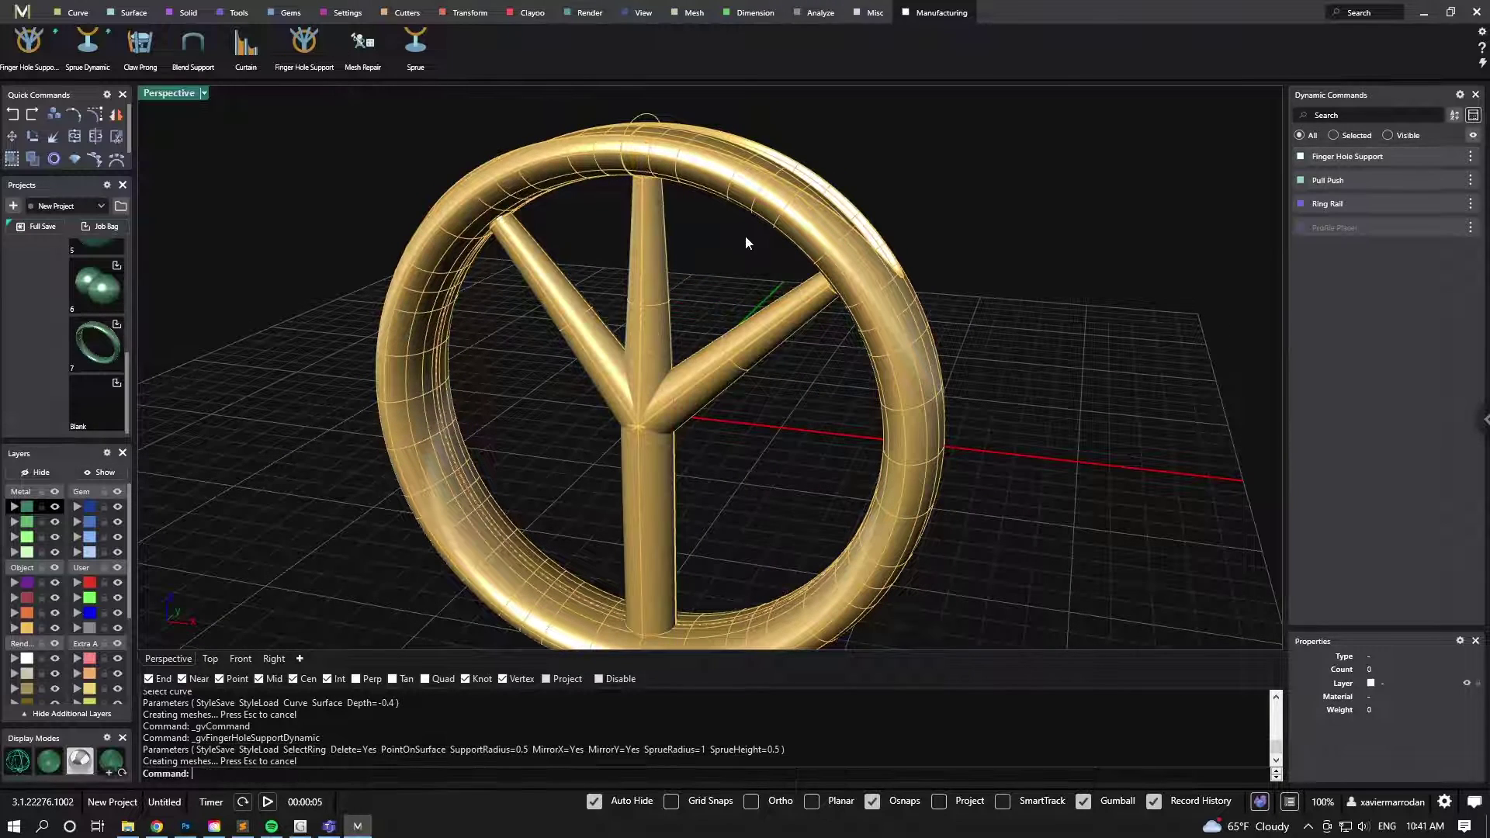
- Edit the Finger Hole Support, moving the left arm to about U 0.87, V 0.03 with a support radius of 0.63
{"action": "right_click_drag", "start_coordinate": [967, 237], "coordinate": [956, 240]}
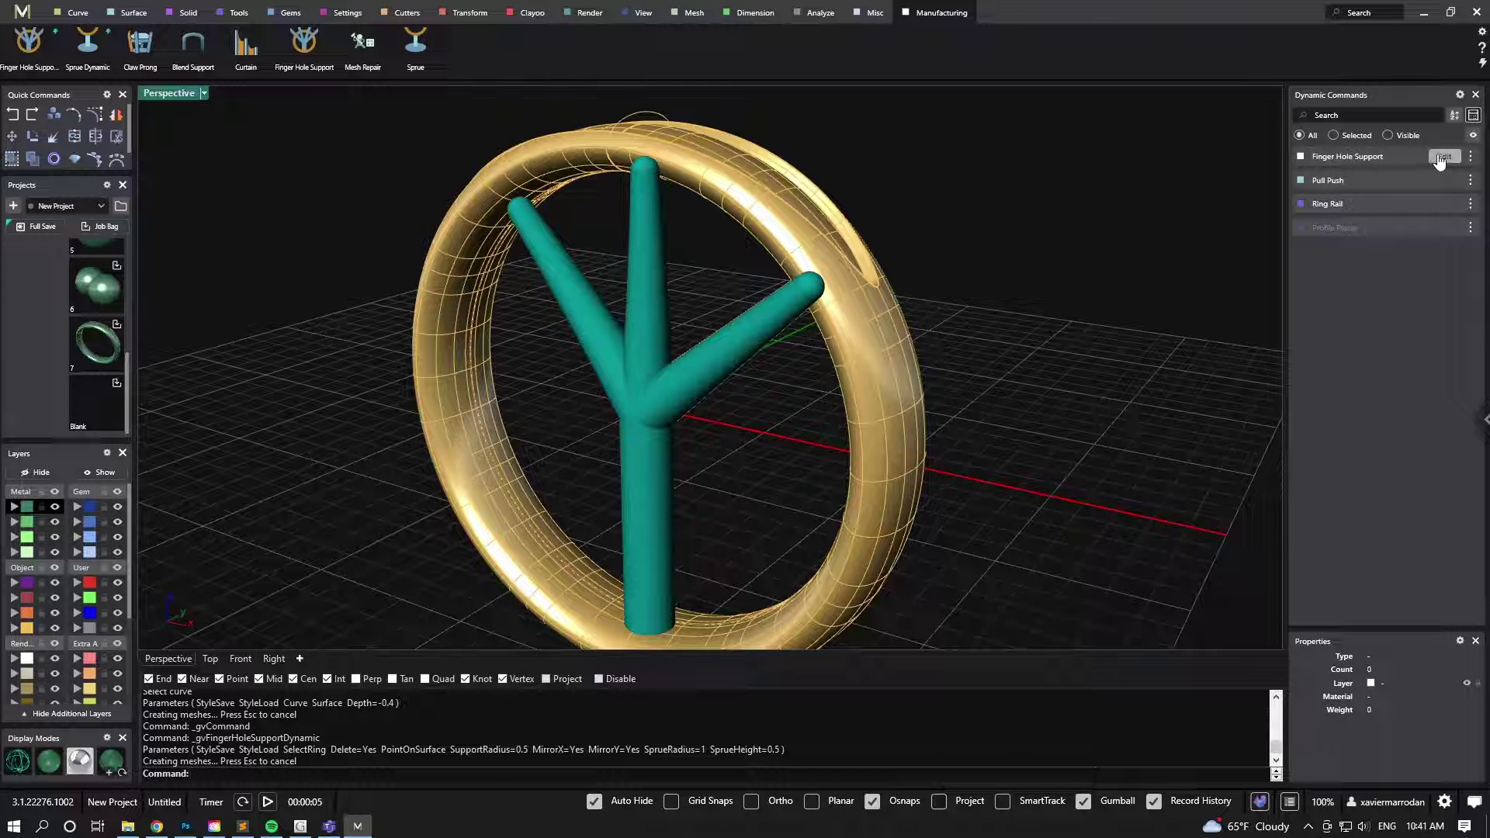
{"action": "left_click", "coordinate": [1444, 155]}
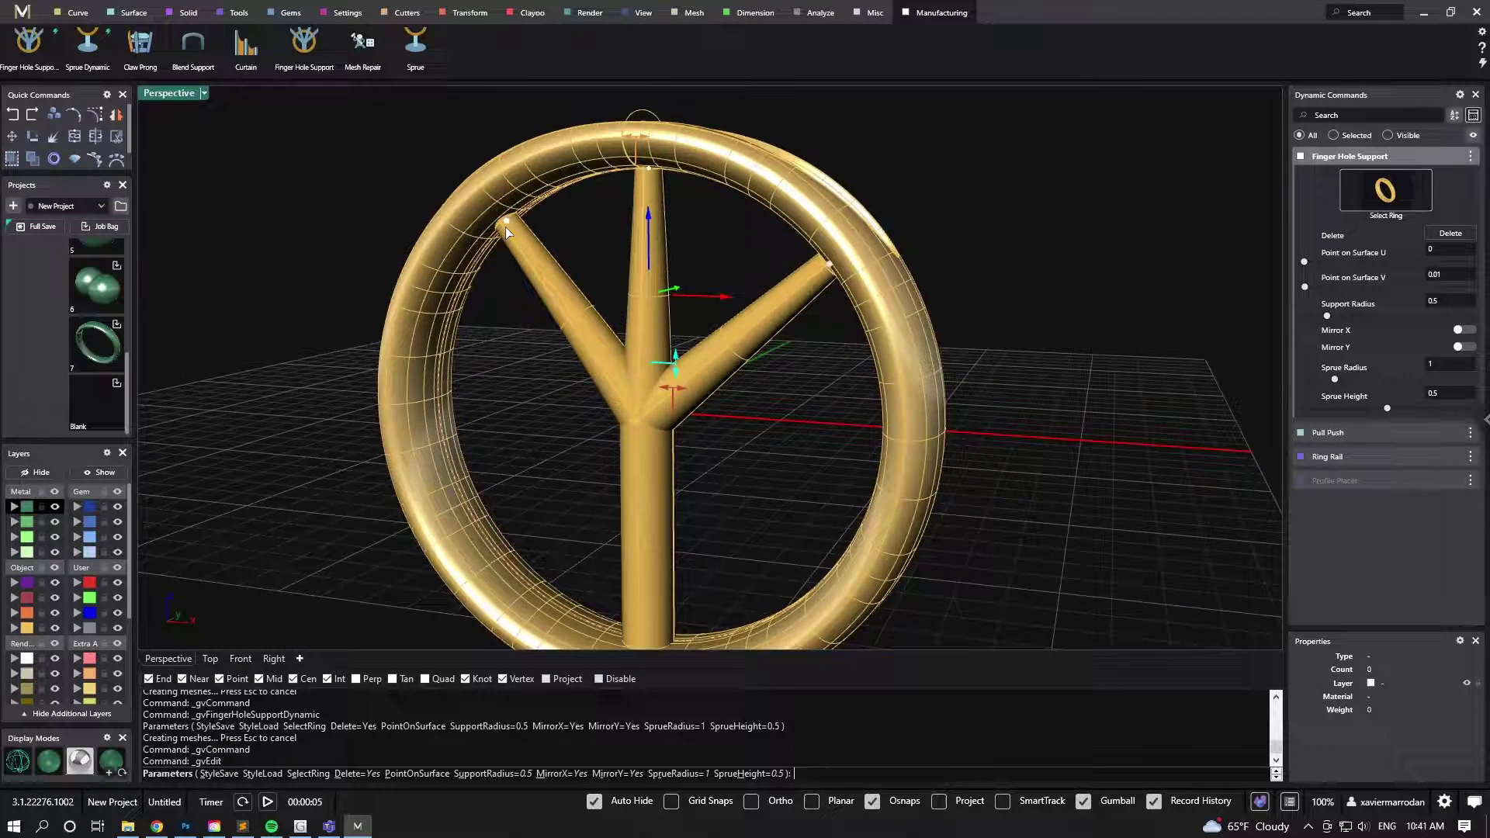
{"action": "scroll", "coordinate": [505, 227], "scroll_direction": "up", "scroll_amount": 5}
{"action": "left_click", "coordinate": [507, 218]}
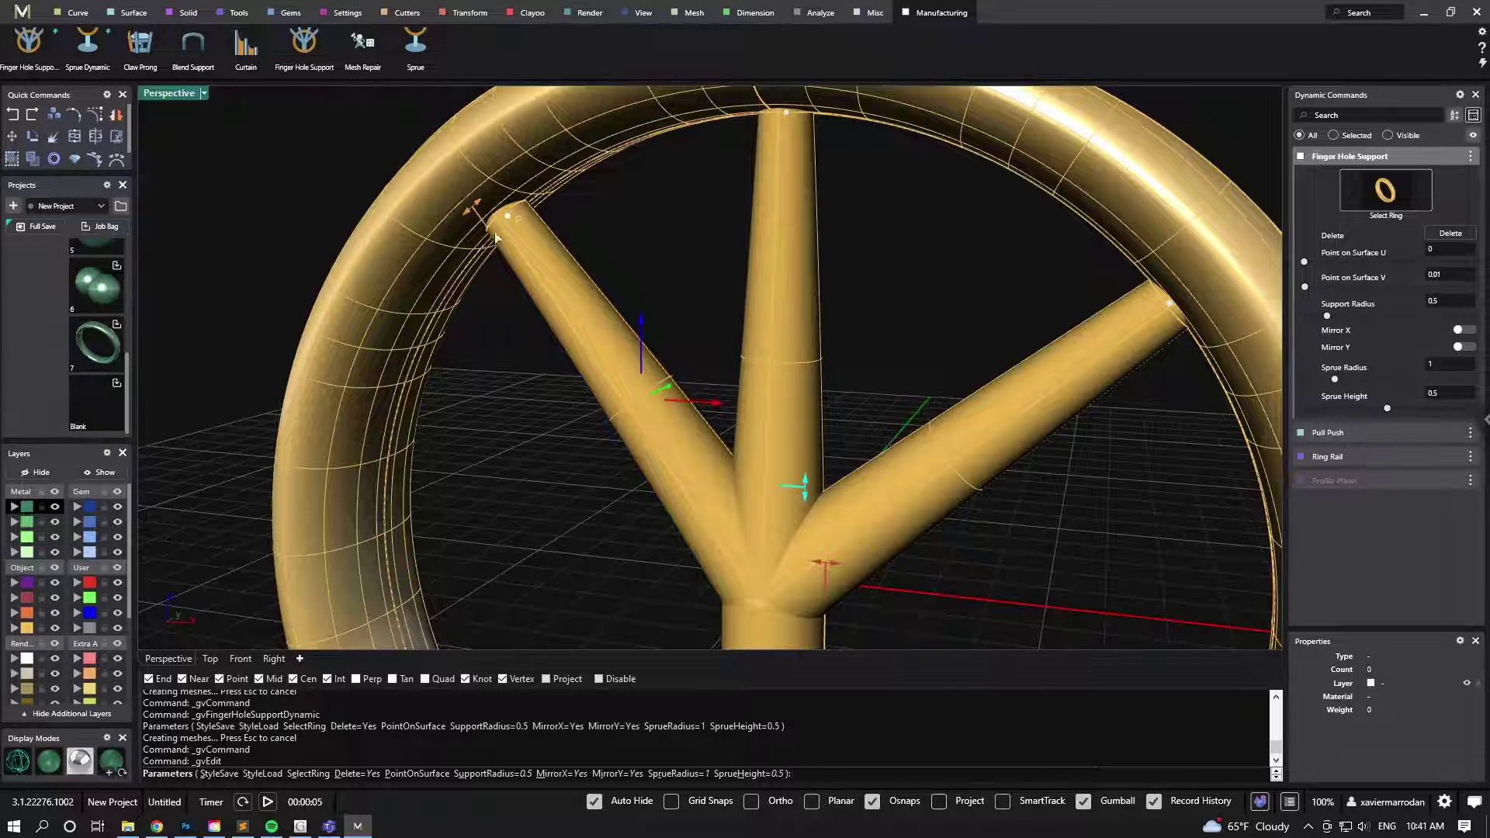
{"action": "left_click_drag", "start_coordinate": [476, 260], "coordinate": [431, 273]}
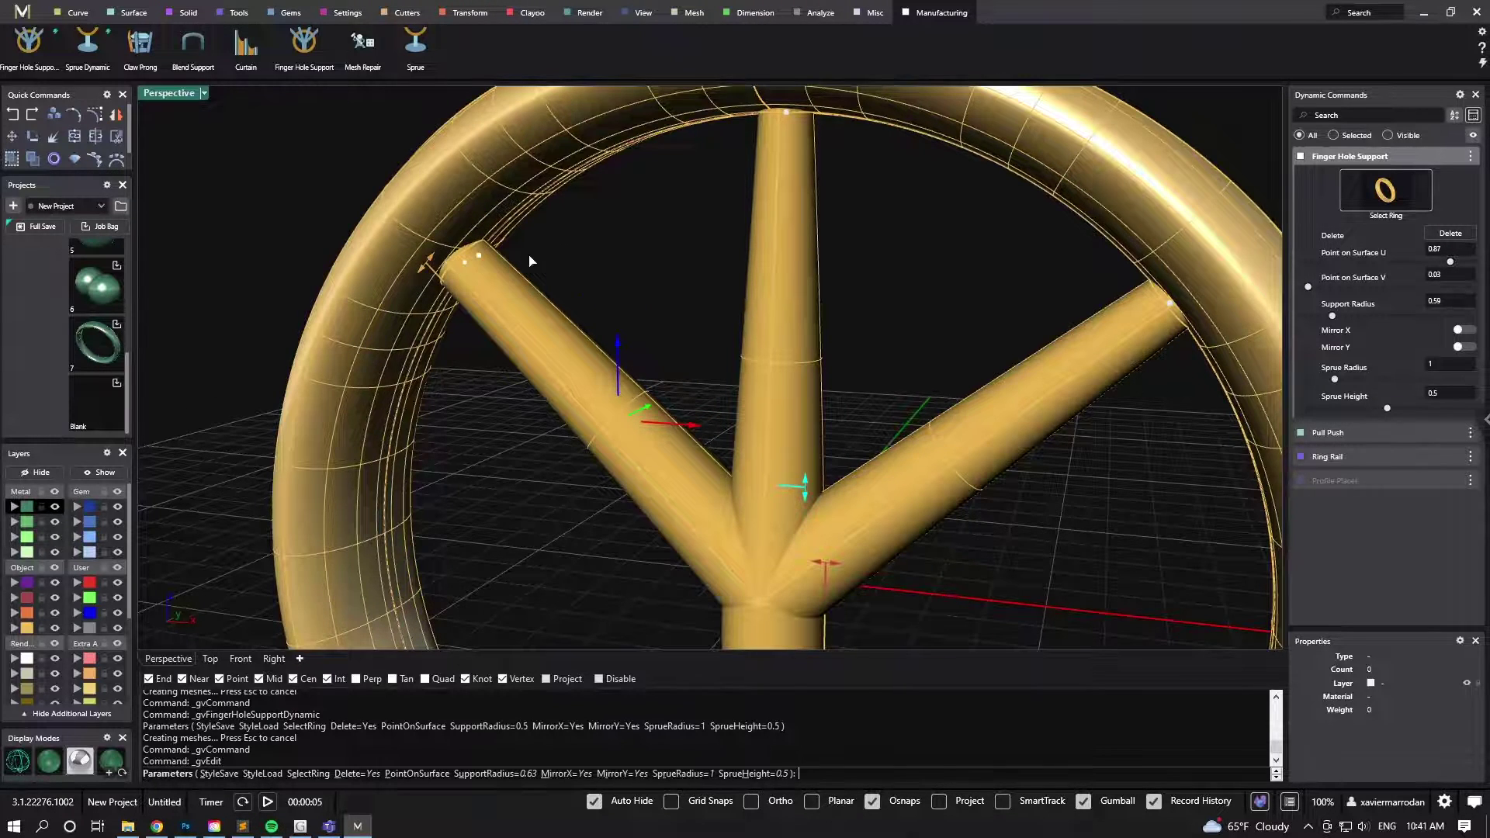
{"action": "scroll", "coordinate": [529, 253], "scroll_direction": "down", "scroll_amount": 5}
{"action": "scroll", "coordinate": [740, 347], "scroll_direction": "down", "scroll_amount": 3}
{"action": "key", "text": "Return"}
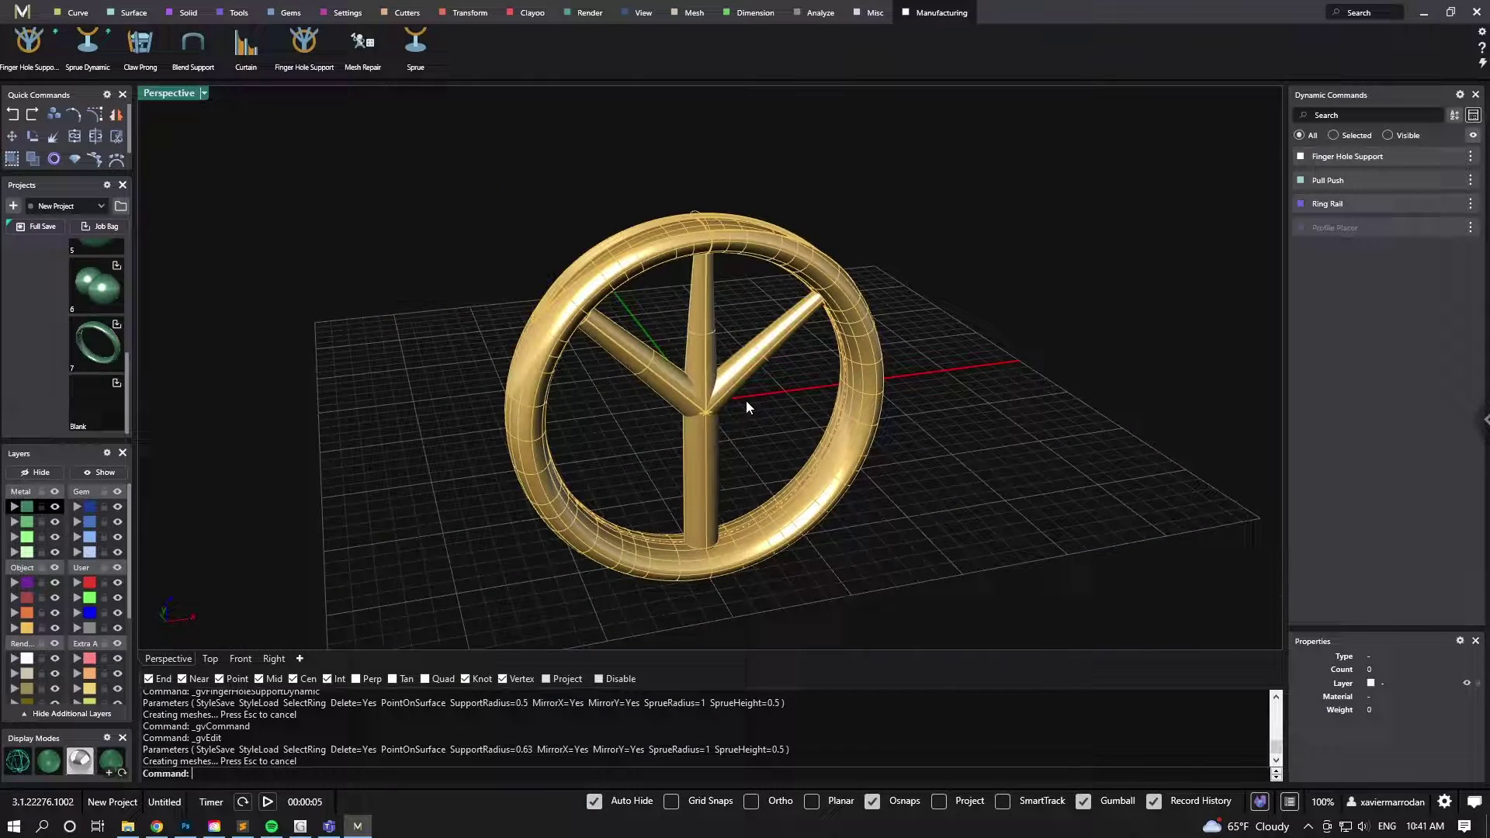
- Add a dynamic Sprue with a base beneath the ring, using the ring as its target
{"action": "right_click_drag", "start_coordinate": [743, 399], "coordinate": [744, 366]}
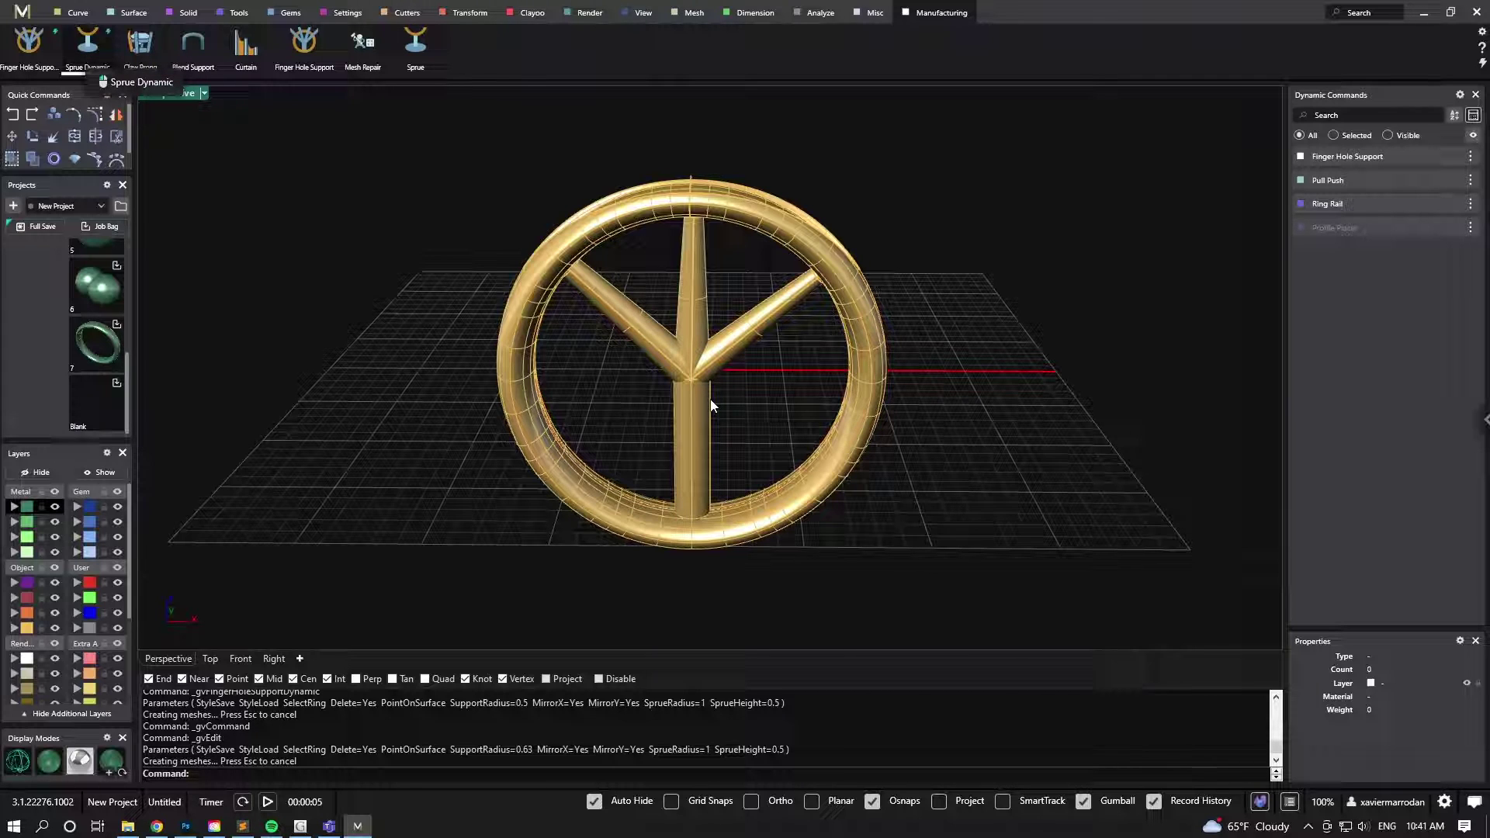
{"action": "left_click", "coordinate": [790, 502]}
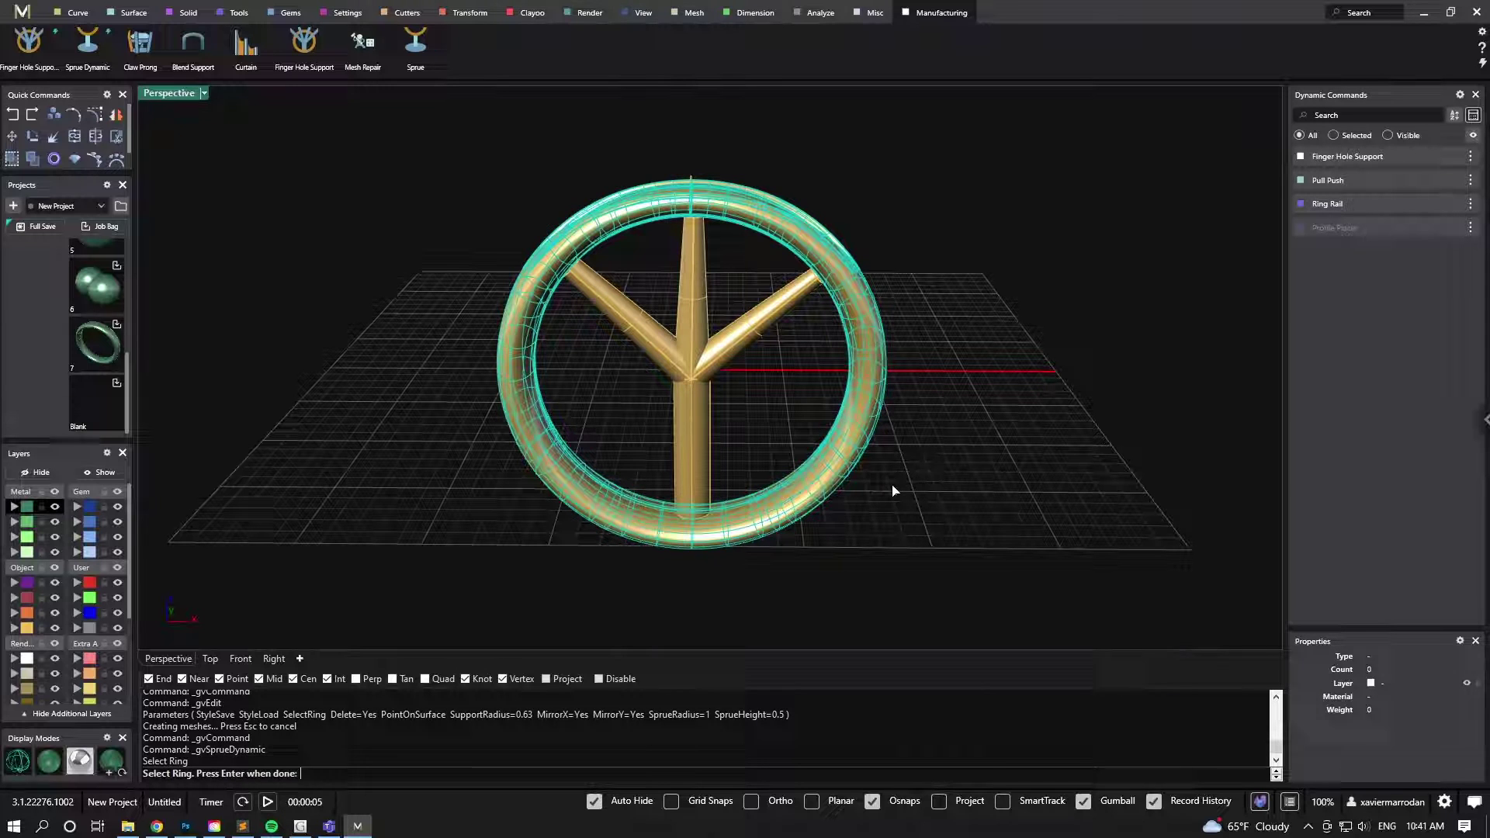
{"action": "key", "text": "Return"}
{"action": "right_click_drag", "start_coordinate": [836, 465], "coordinate": [905, 505]}
{"action": "right_click_drag", "start_coordinate": [888, 441], "coordinate": [947, 410], "text": "shift"}
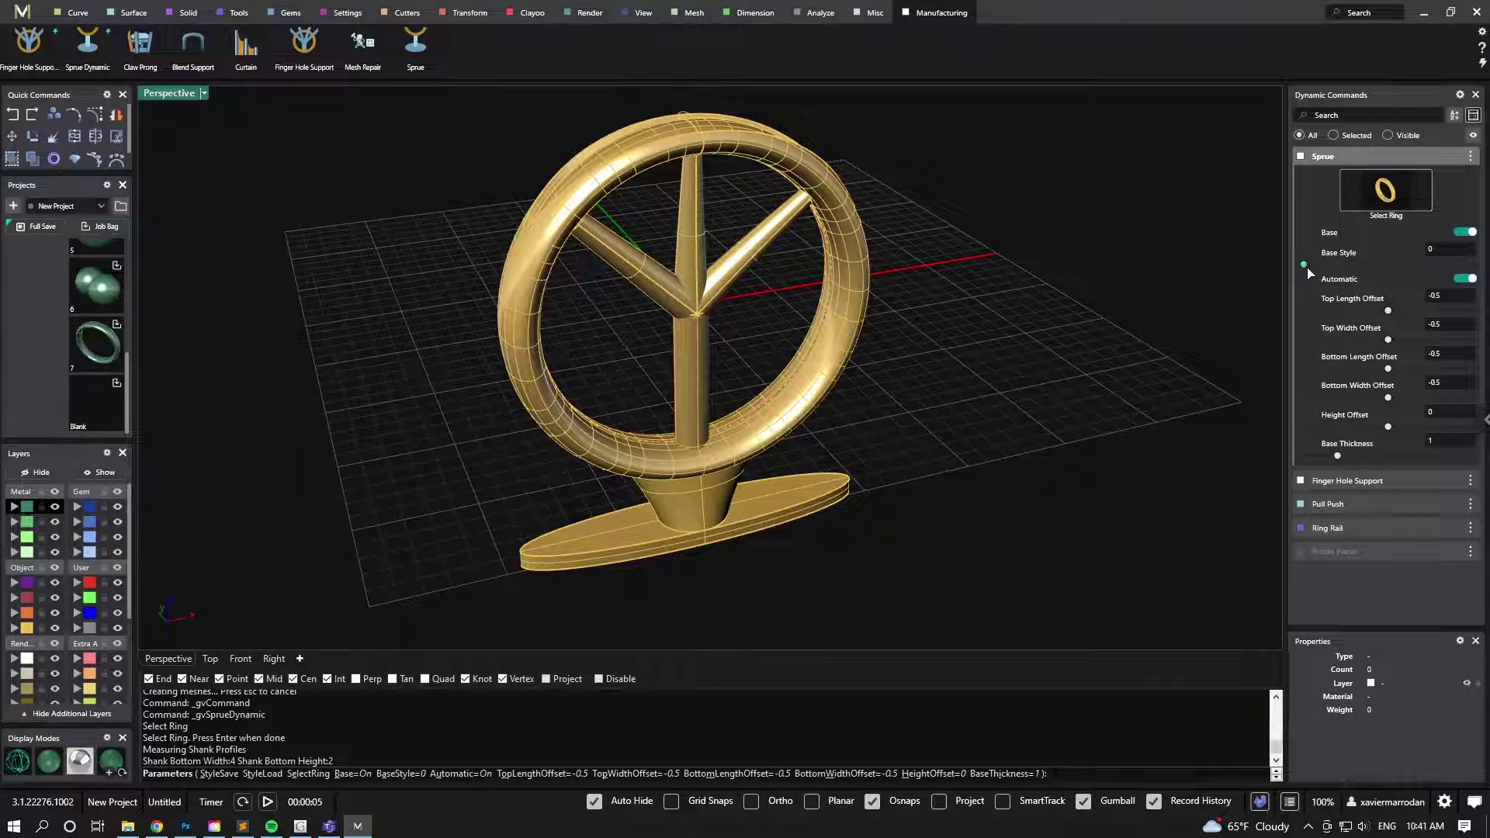
- Set the sprue's top length offset to -0.6, top width 0.1, bottom length -1.1 and bottom width -0.6, then finish
{"action": "left_click_drag", "start_coordinate": [1363, 269], "coordinate": [1481, 312]}
{"action": "left_click_drag", "start_coordinate": [1388, 311], "coordinate": [1381, 398]}
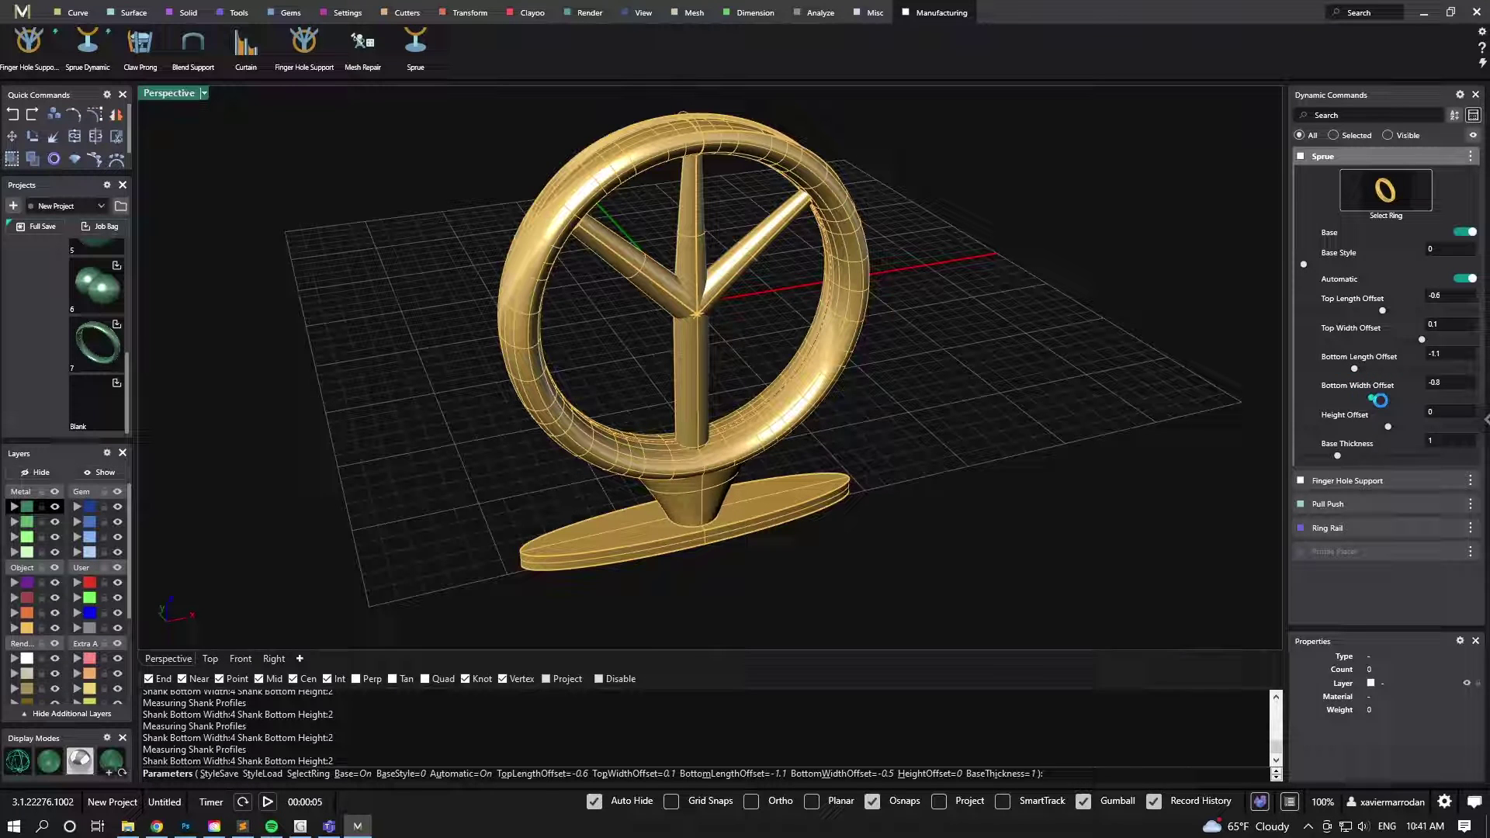
{"action": "right_click_drag", "start_coordinate": [1000, 463], "coordinate": [943, 416]}
{"action": "right_click", "coordinate": [923, 410]}
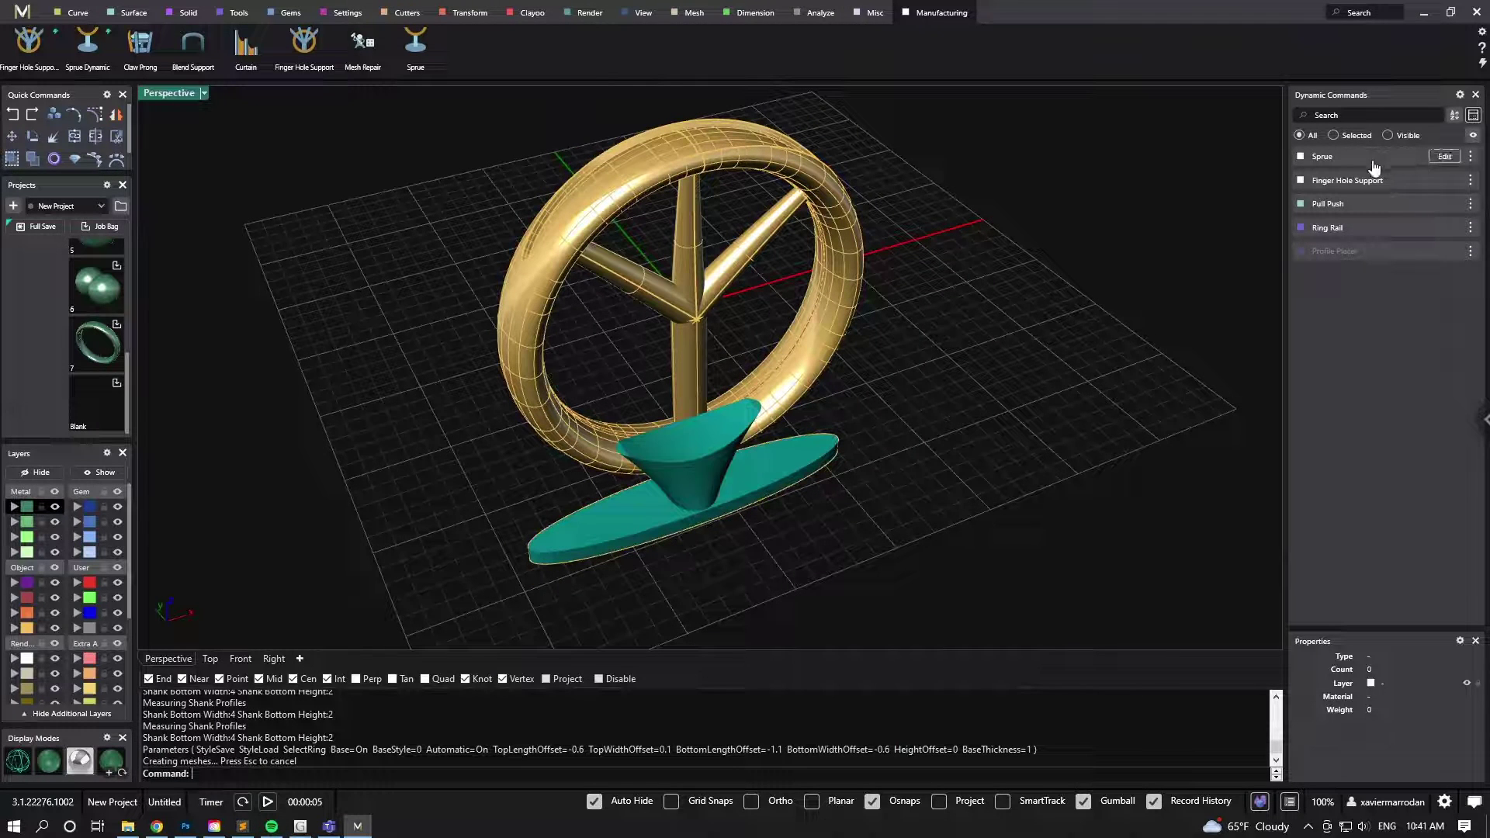
- Edit the sprue and set its base thickness to 1.5
{"action": "left_click", "coordinate": [1444, 156]}
{"action": "right_click_drag", "start_coordinate": [905, 476], "coordinate": [1064, 451]}
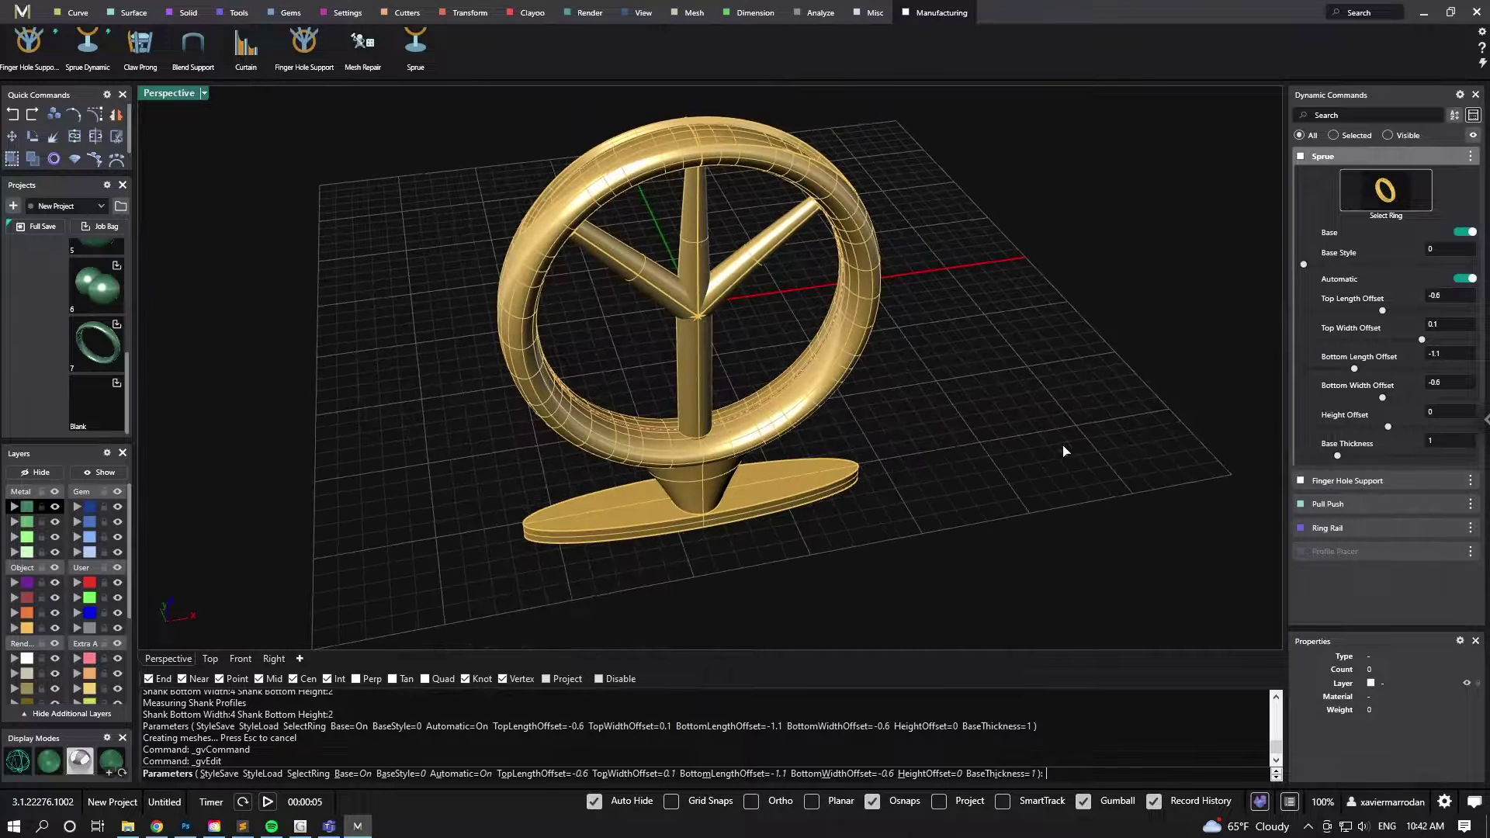
{"action": "left_click_drag", "start_coordinate": [1337, 457], "coordinate": [1370, 455]}
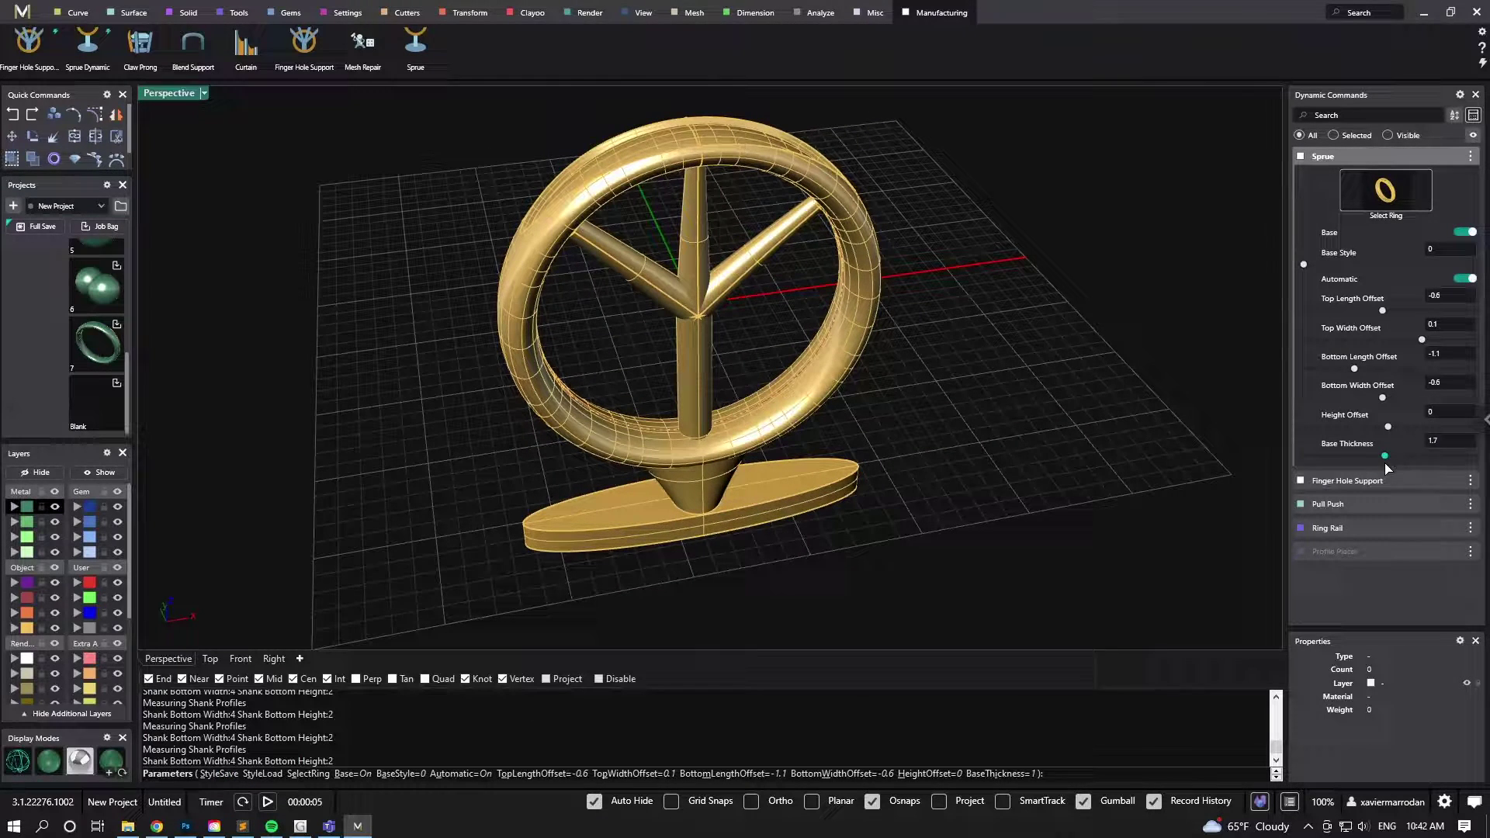
{"action": "right_click_drag", "start_coordinate": [900, 464], "coordinate": [939, 464]}
{"action": "right_click", "coordinate": [937, 463]}
{"action": "scroll", "coordinate": [937, 462], "scroll_direction": "up", "scroll_amount": 2}
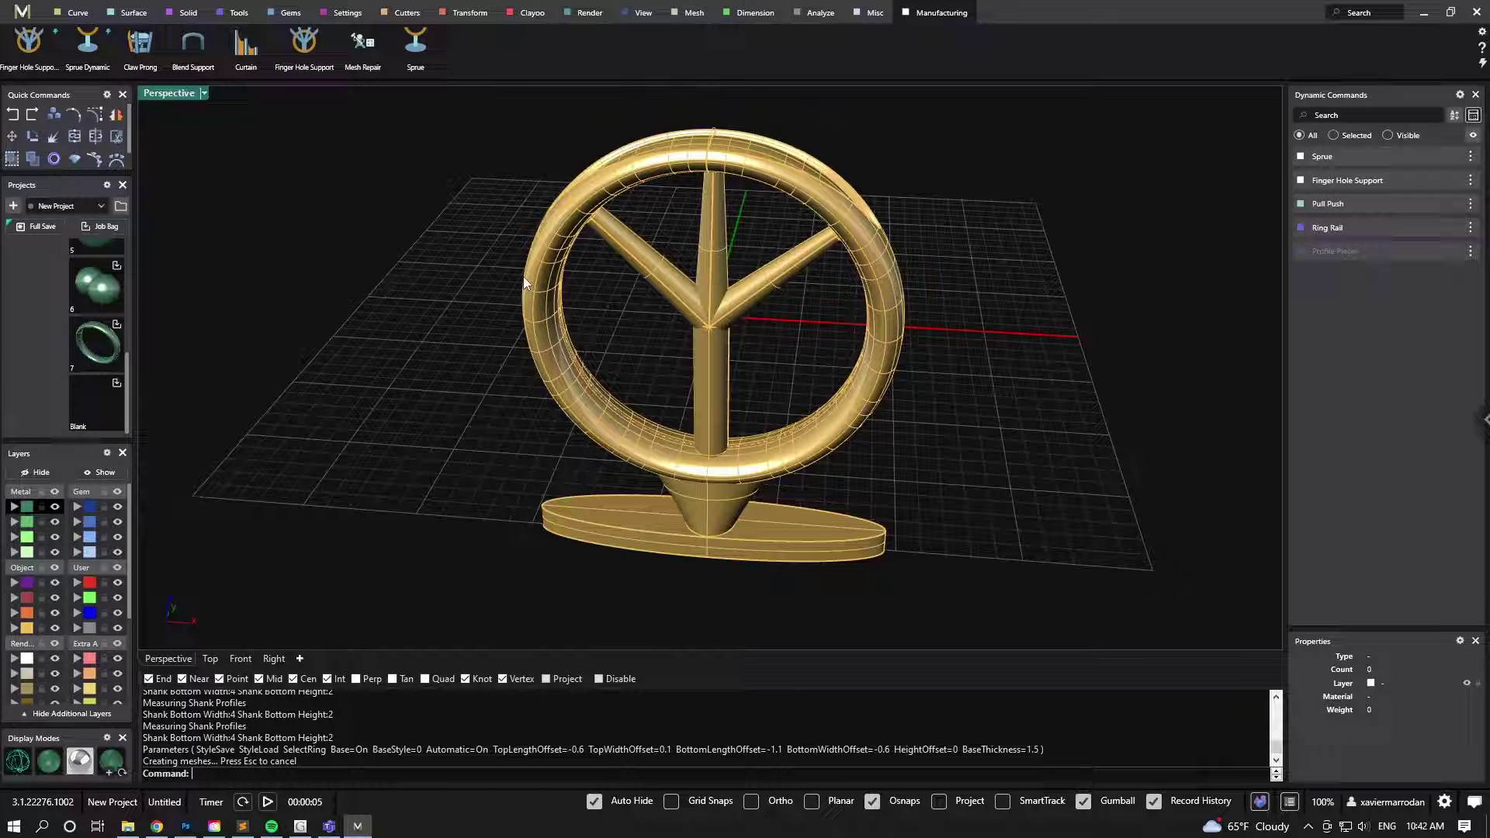
- Open Render Studio and collapse the Gems category in its materials list to reach the render metals and gems
{"action": "left_click", "coordinate": [589, 13]}
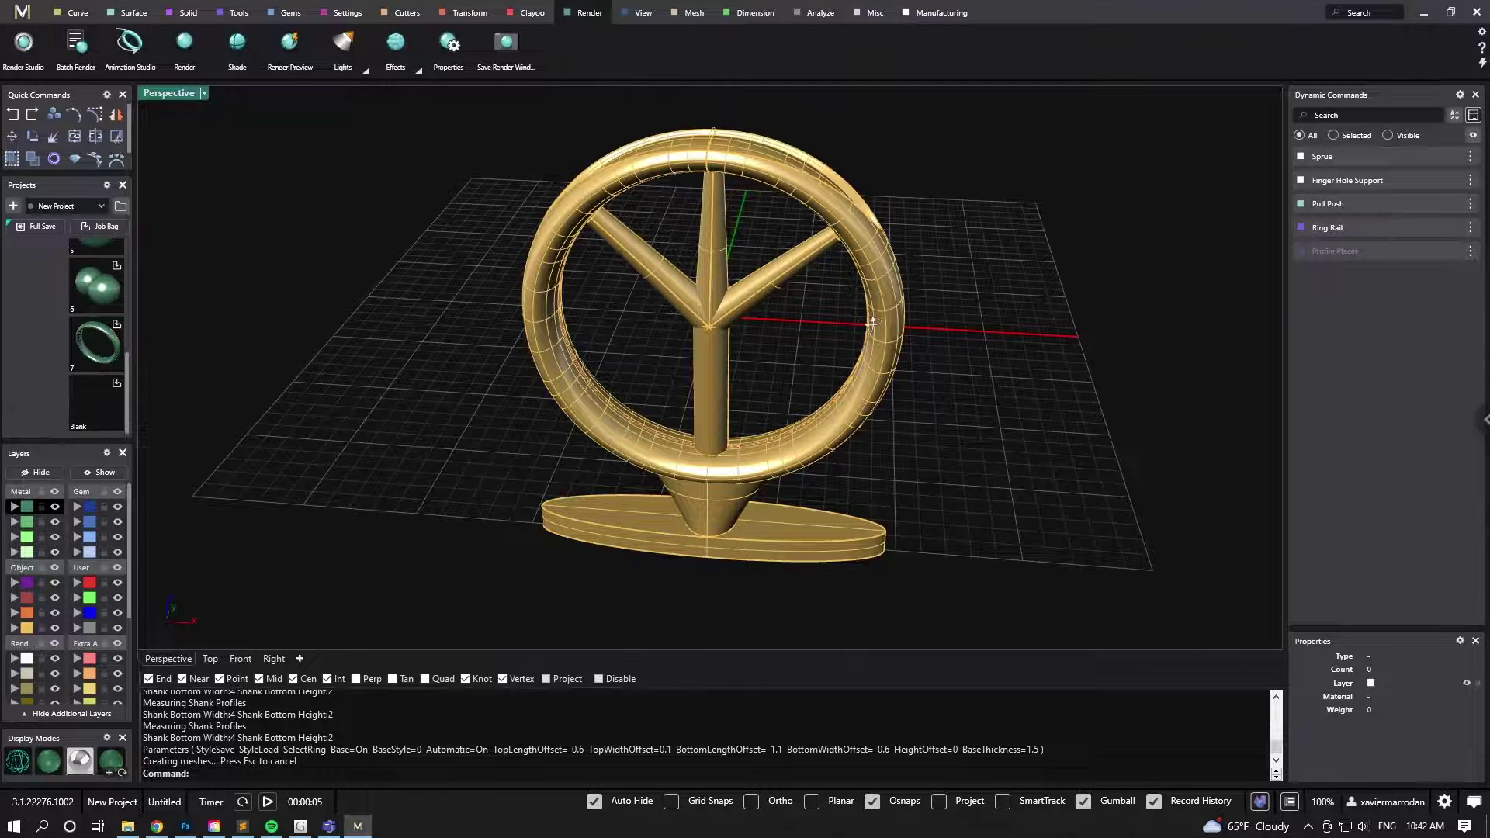
{"action": "right_click_drag", "start_coordinate": [872, 320], "coordinate": [830, 330]}
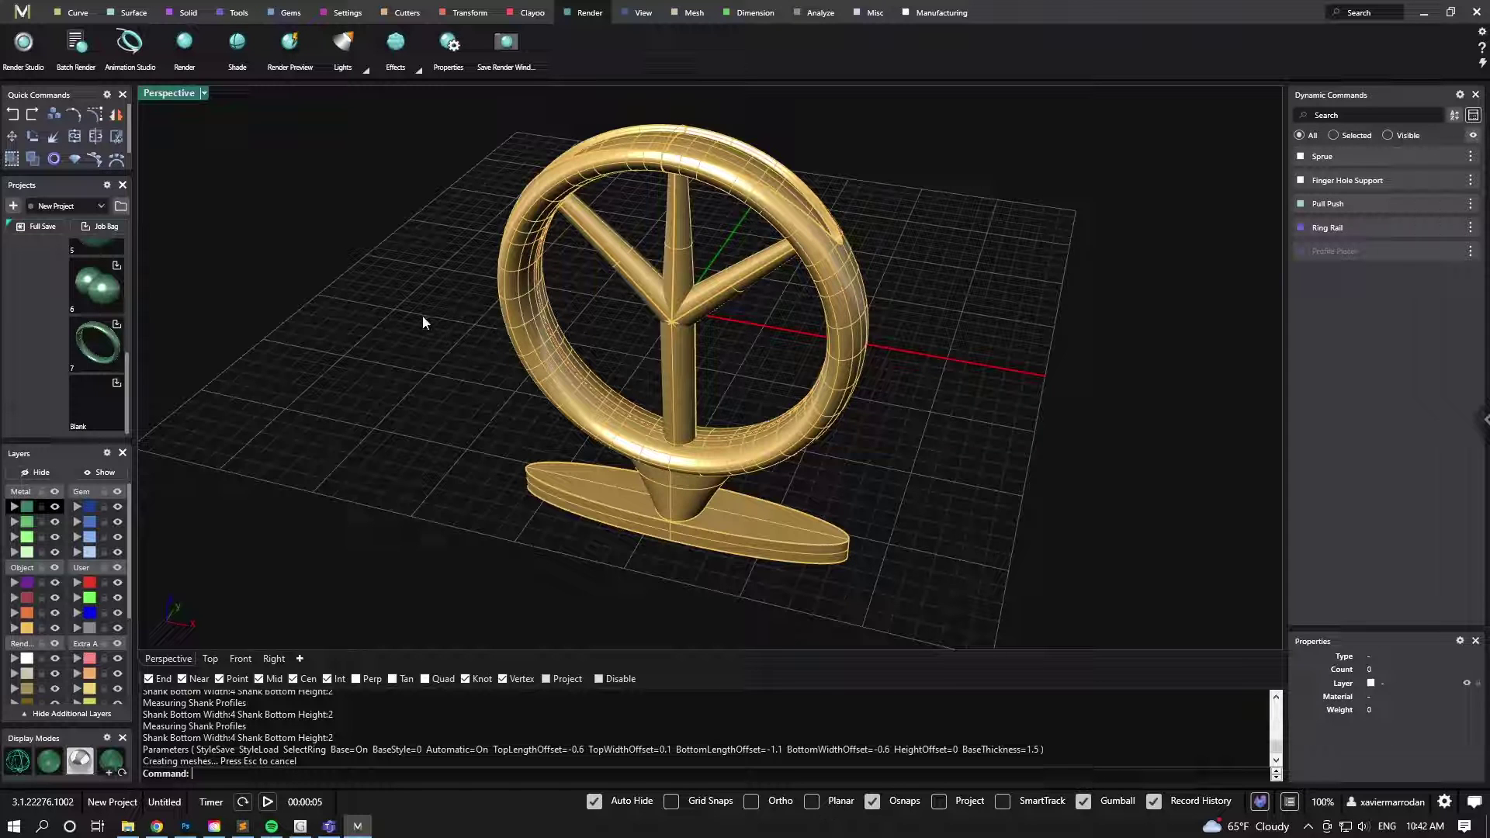
{"action": "left_click", "coordinate": [24, 43]}
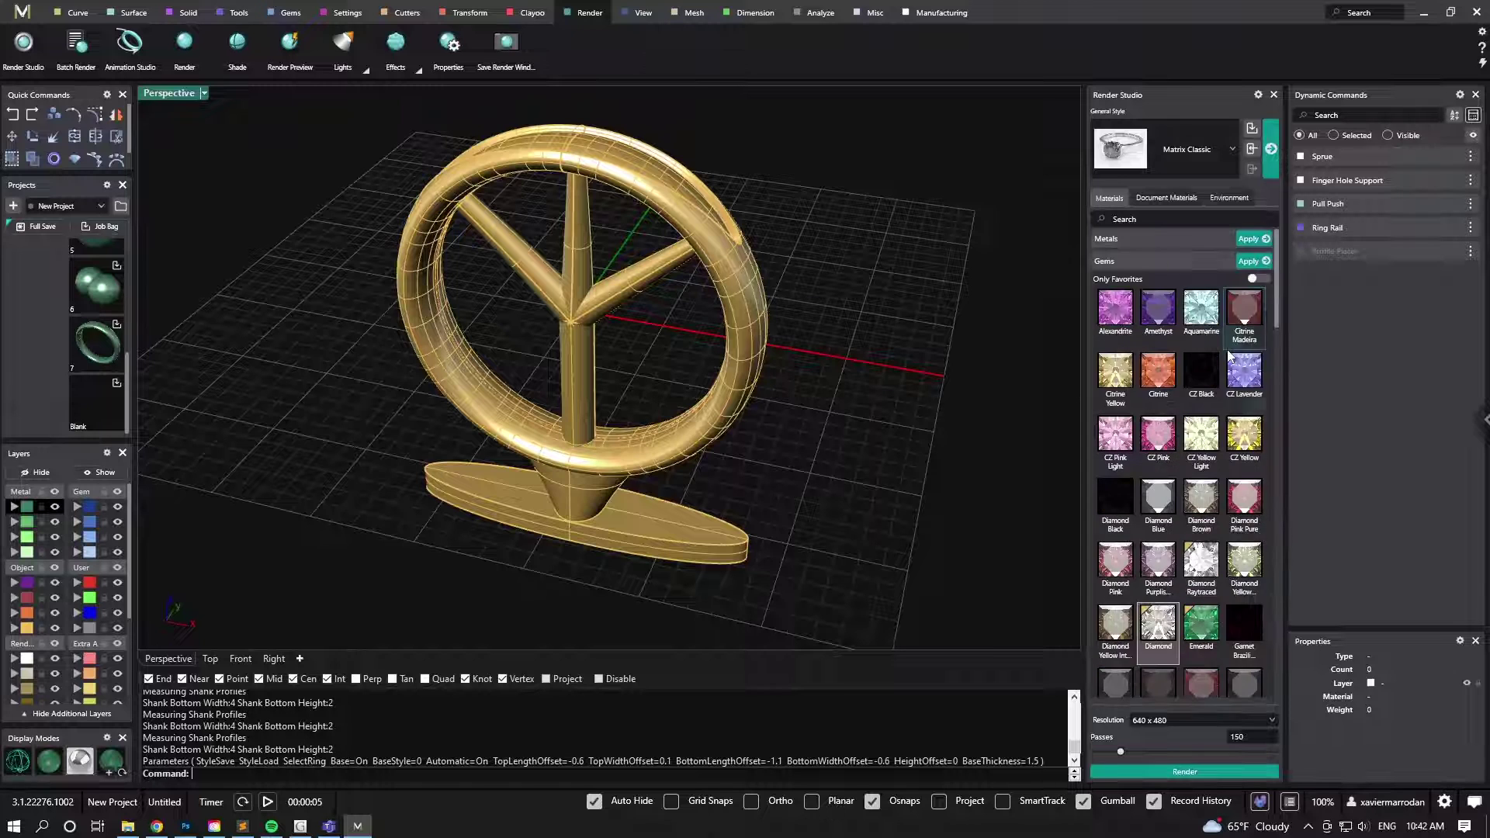
{"action": "scroll", "coordinate": [1149, 303], "scroll_direction": "up", "scroll_amount": 3}
{"action": "left_click", "coordinate": [1168, 268]}
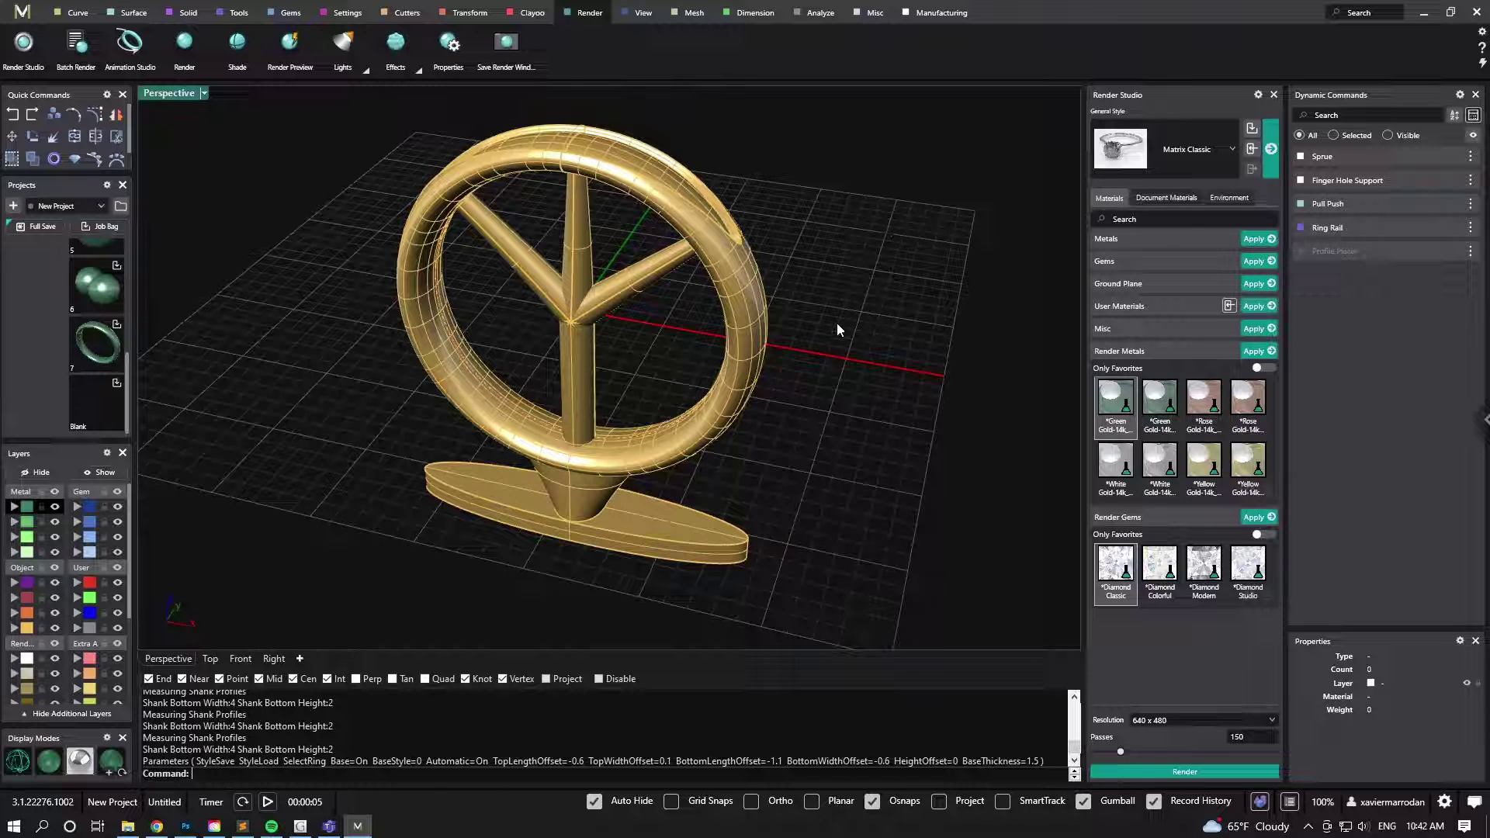
- Expand and collapse the Gems and Metals categories in the Render Studio materials list to view their materials
{"action": "left_click", "coordinate": [1141, 262]}
{"action": "left_click", "coordinate": [1130, 262]}
{"action": "left_click", "coordinate": [1125, 239]}
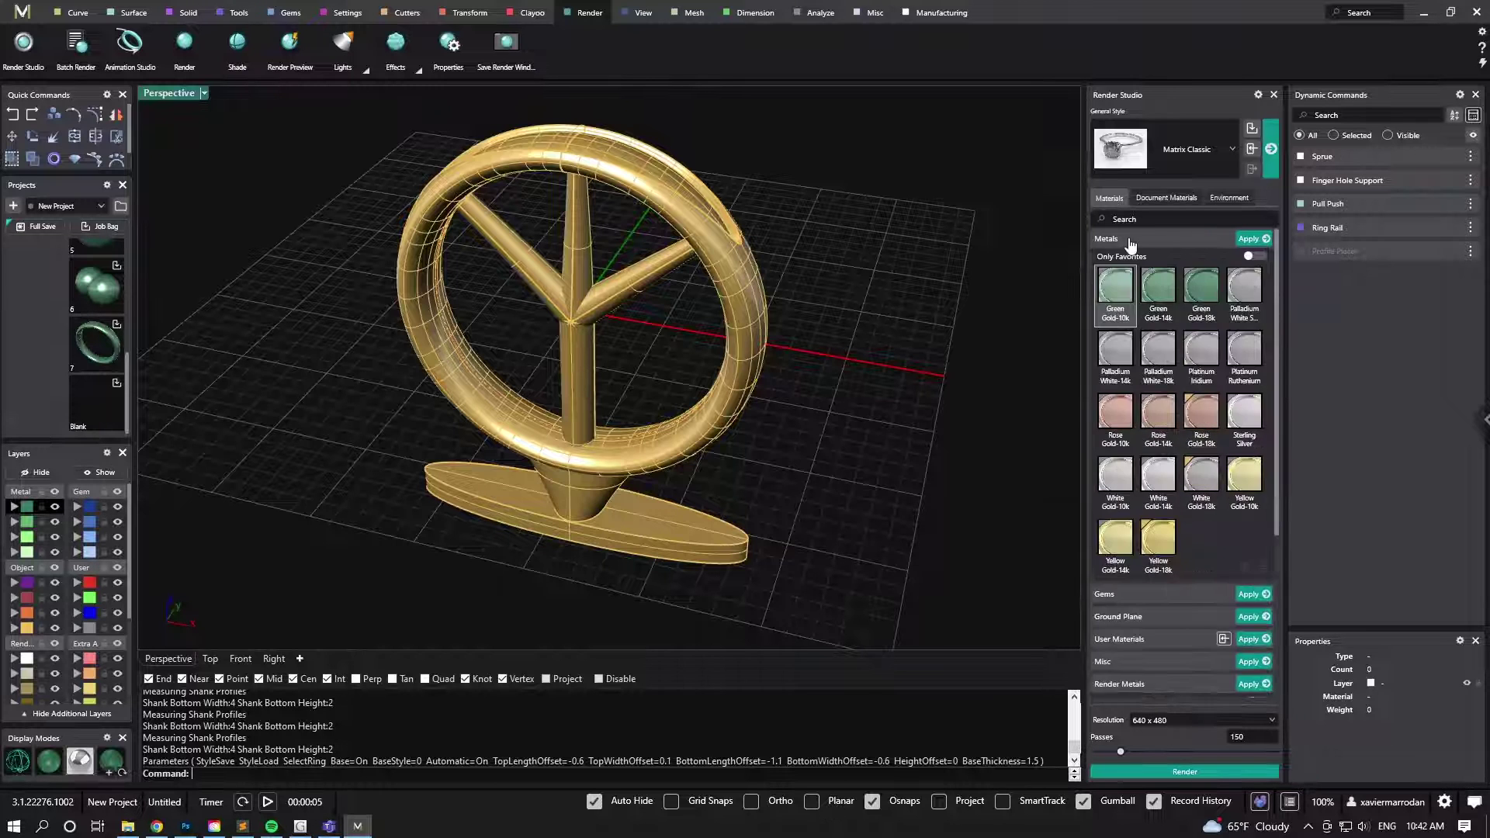
{"action": "left_click", "coordinate": [1133, 239]}
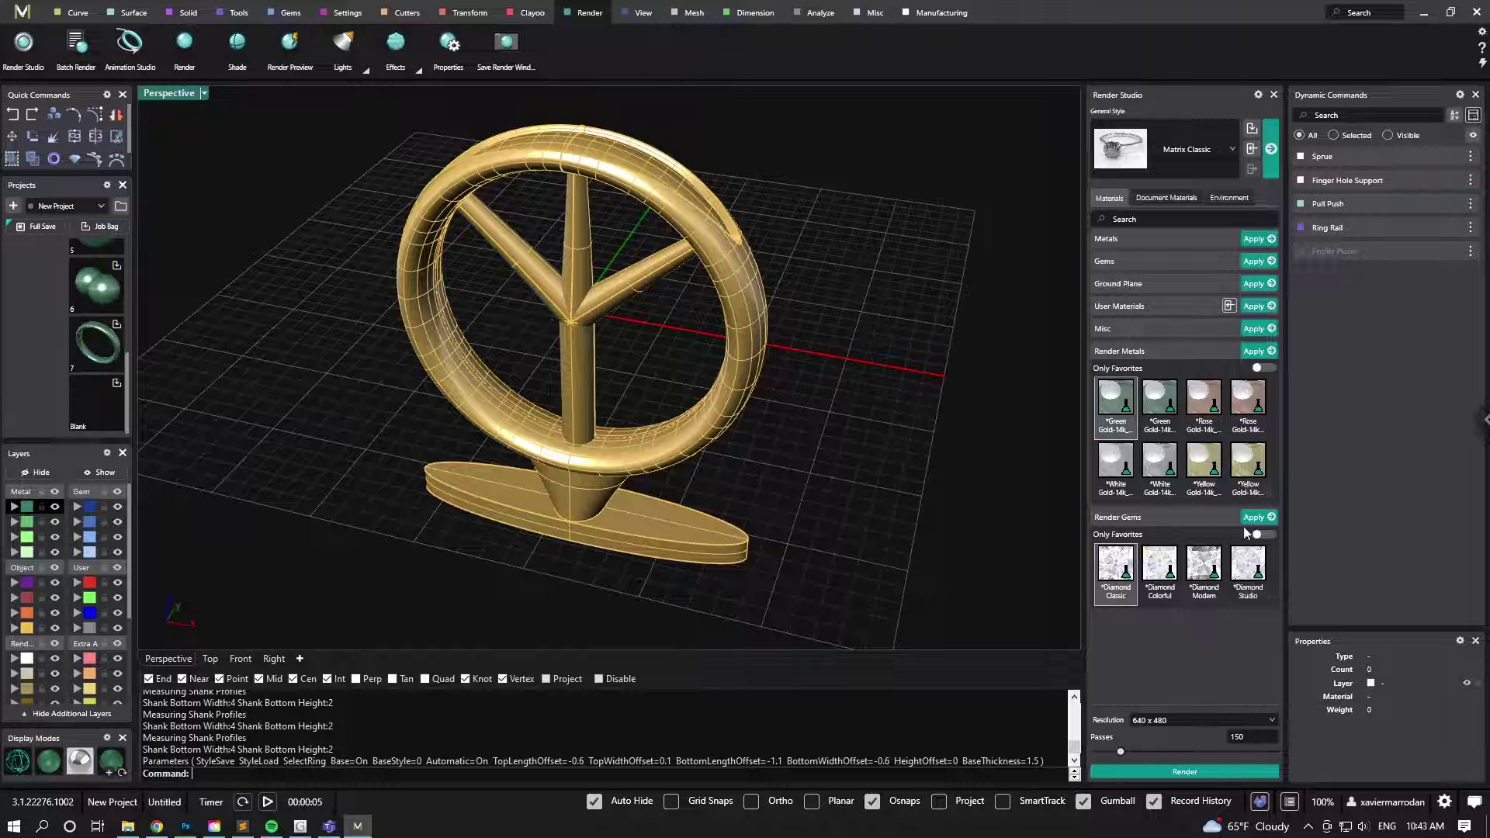
- In the Render Studio preferences, turn Show Render Materials Tabs off and on again, and close the preferences
{"action": "left_click", "coordinate": [1259, 95]}
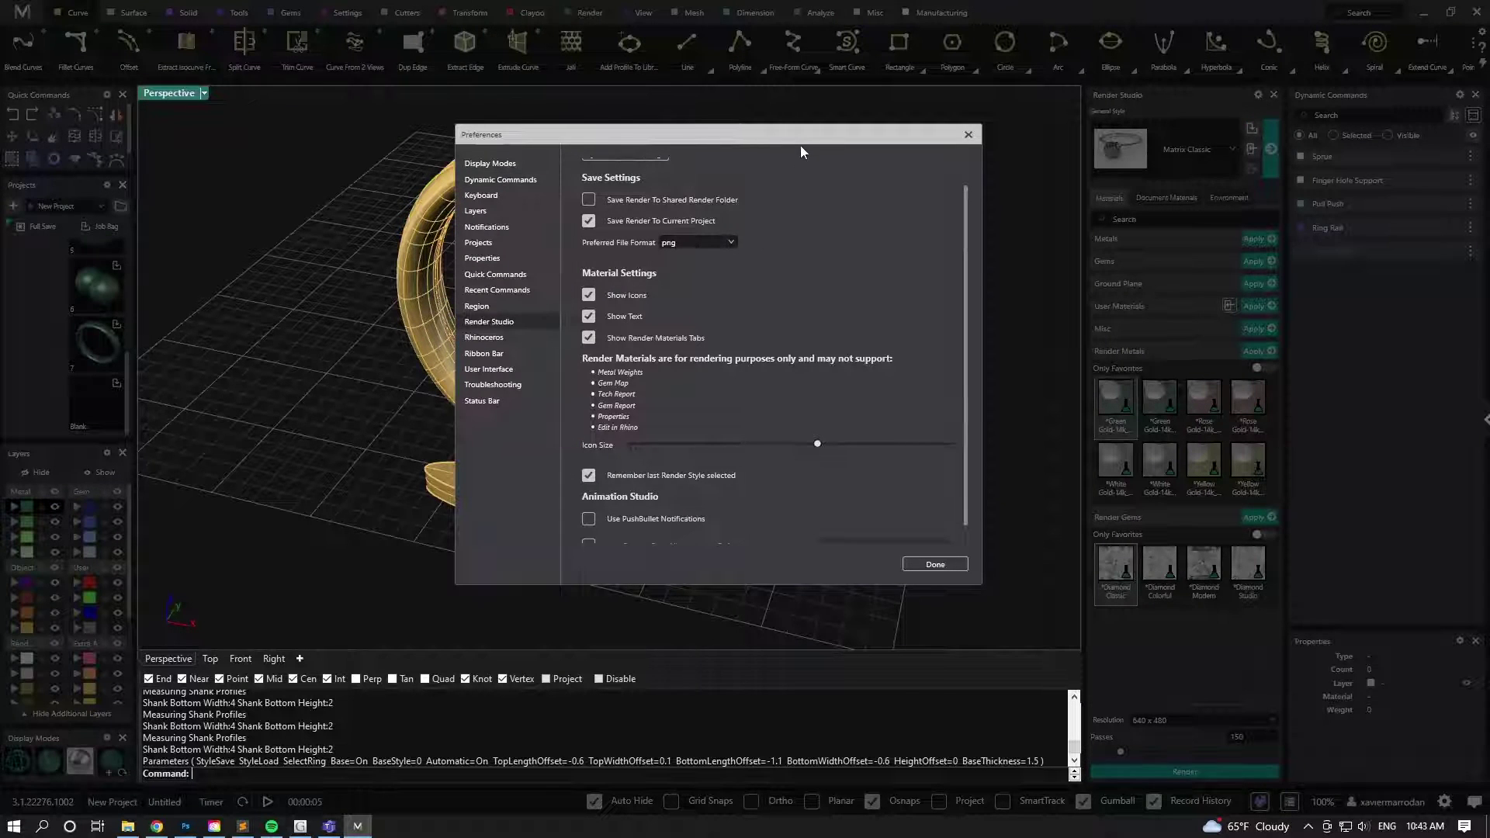
{"action": "left_click", "coordinate": [582, 352]}
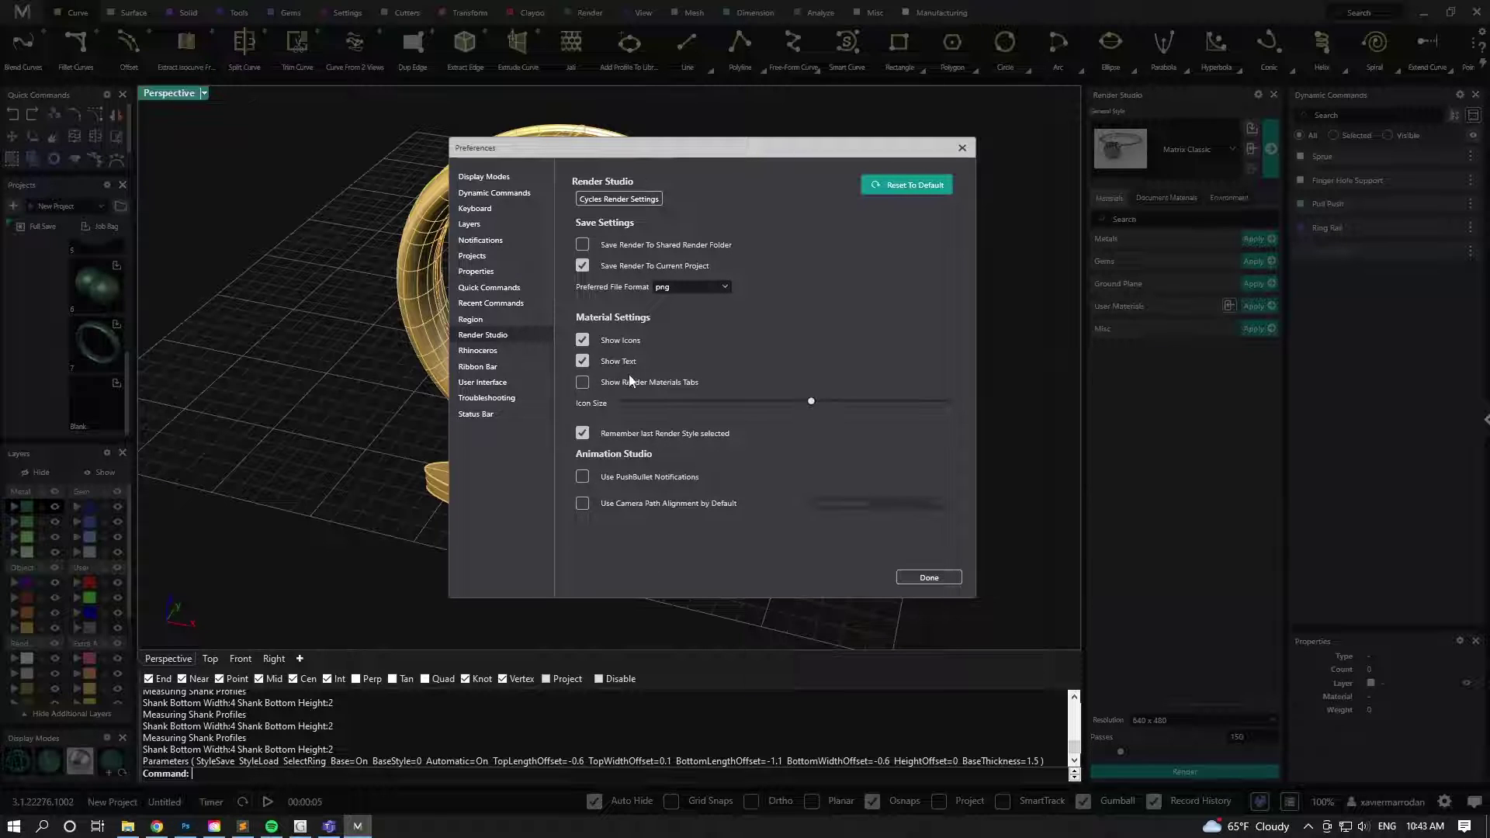
{"action": "left_click", "coordinate": [587, 381]}
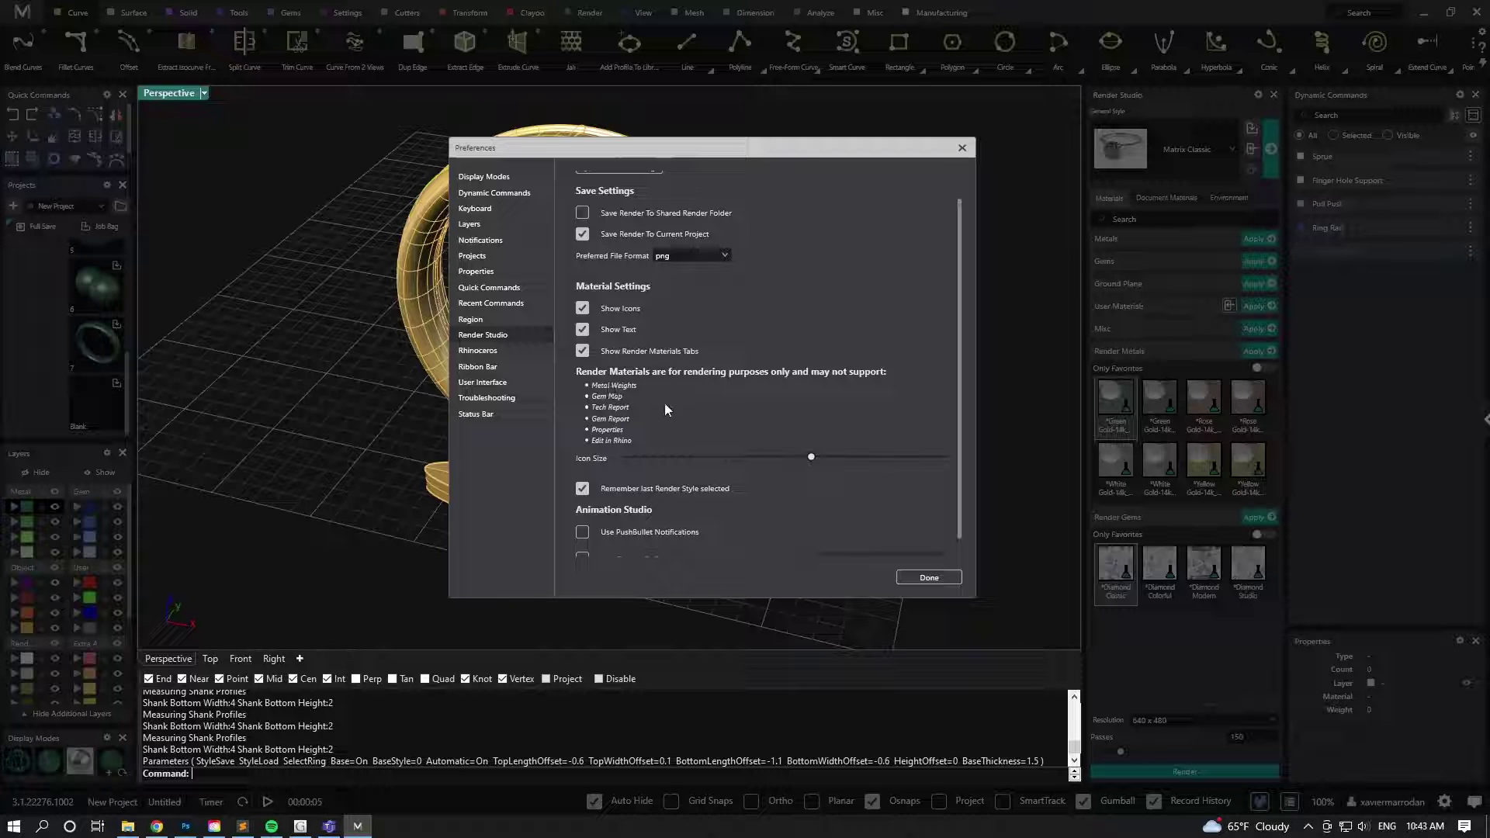
{"action": "left_click", "coordinate": [962, 148]}
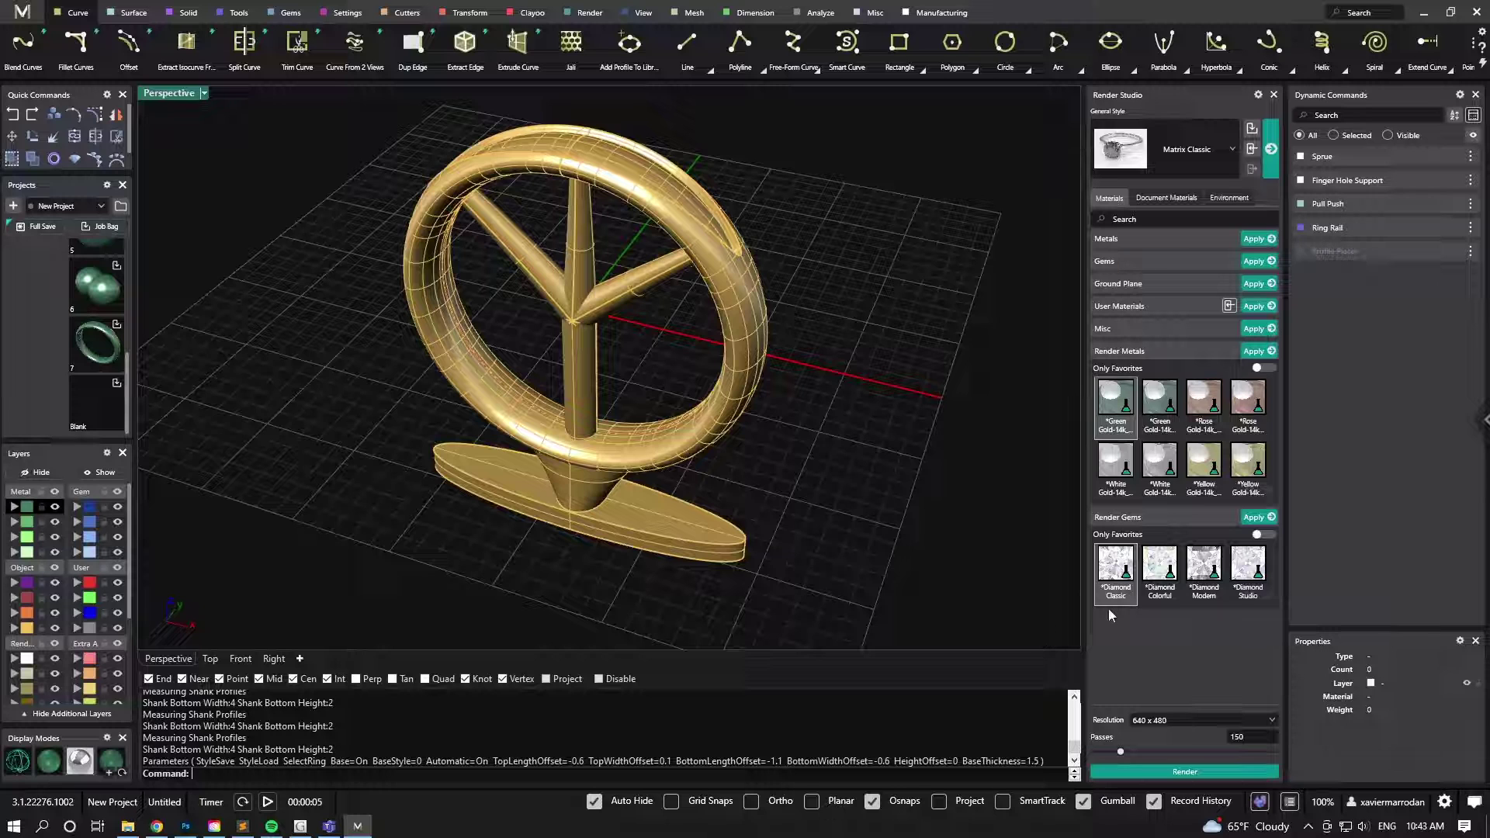
- Close Render Studio and hide the ring together with its finger hole support and sprue
{"action": "right_click_drag", "start_coordinate": [853, 445], "coordinate": [861, 452]}
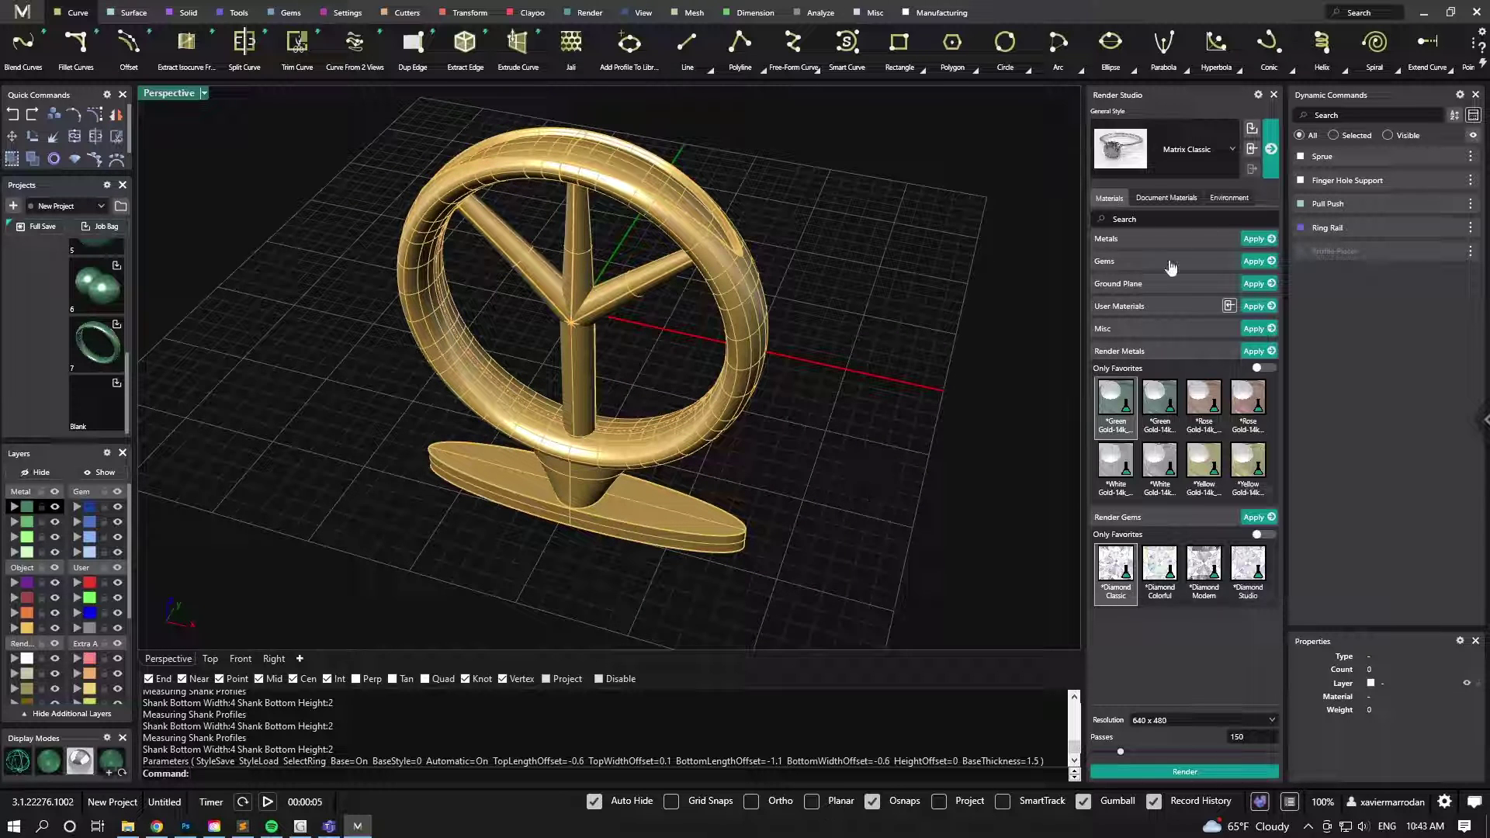
{"action": "left_click", "coordinate": [1275, 102]}
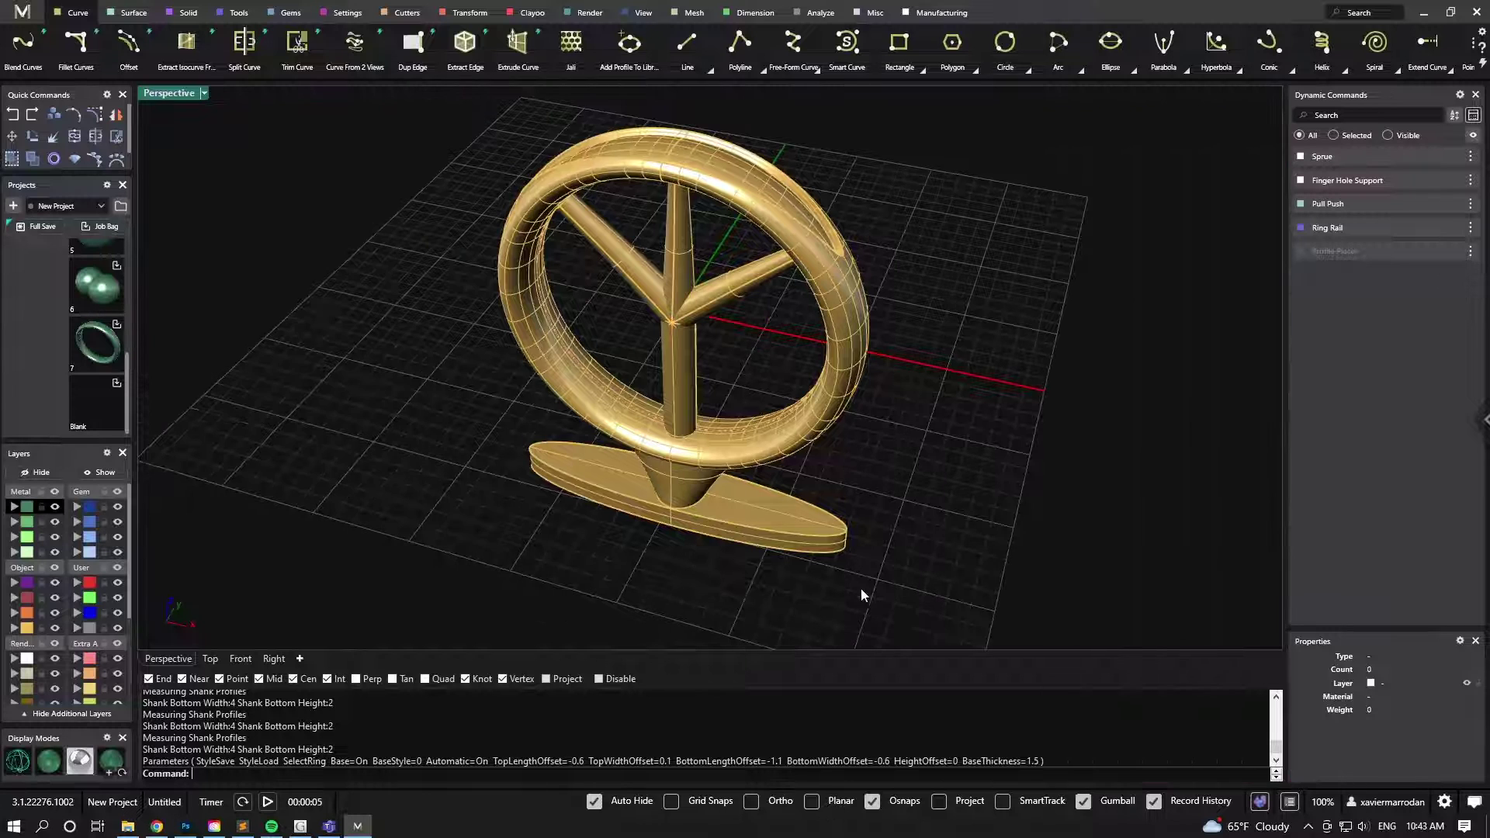
{"action": "left_click", "coordinate": [681, 401]}
{"action": "key", "text": "ctrl+h"}
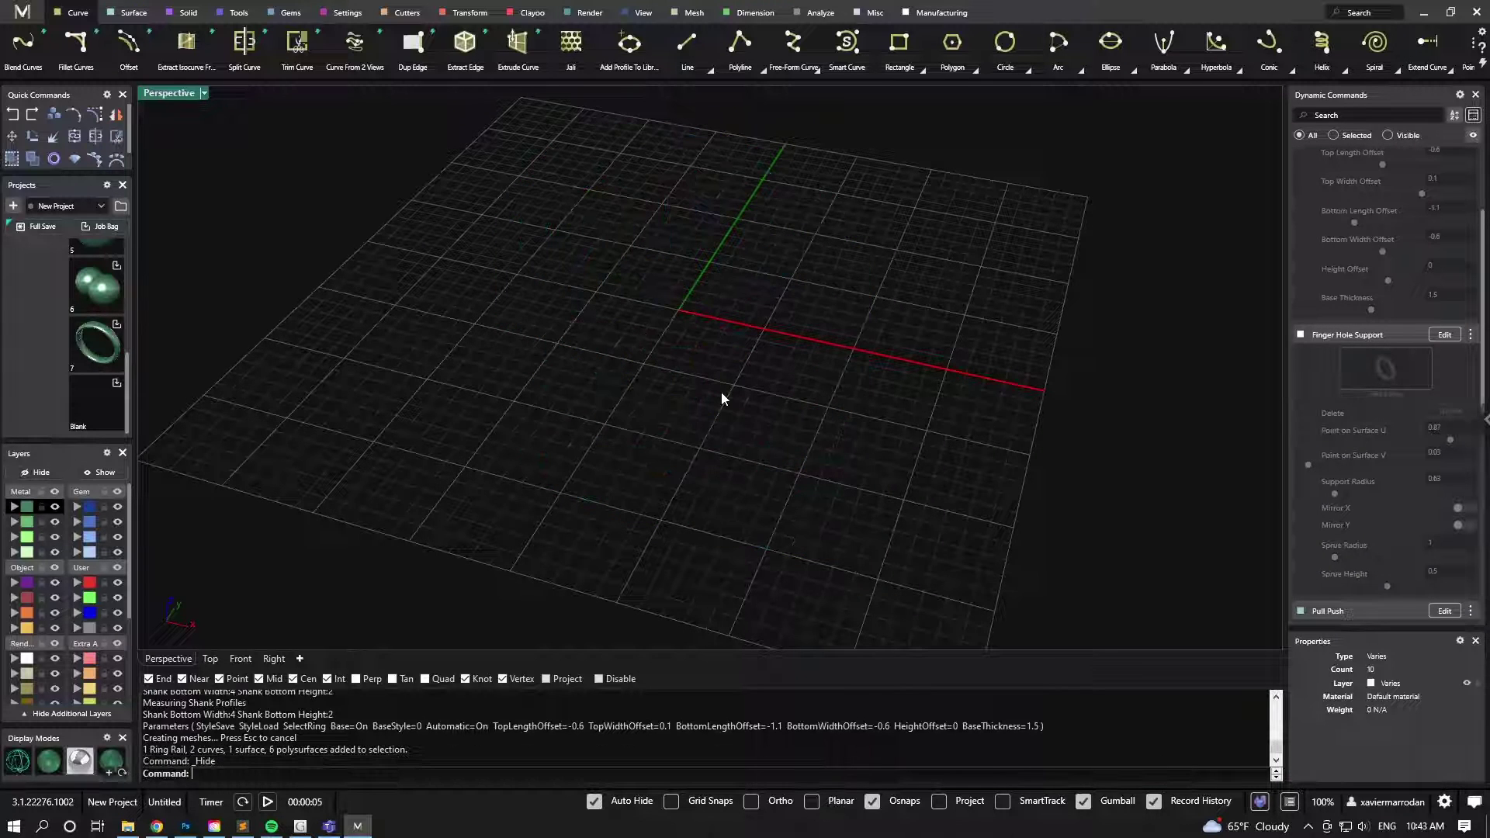
- Add a dynamic gem at the origin and set its cut to Rose
{"action": "right_click_drag", "start_coordinate": [748, 402], "coordinate": [701, 336]}
{"action": "left_click", "coordinate": [284, 14]}
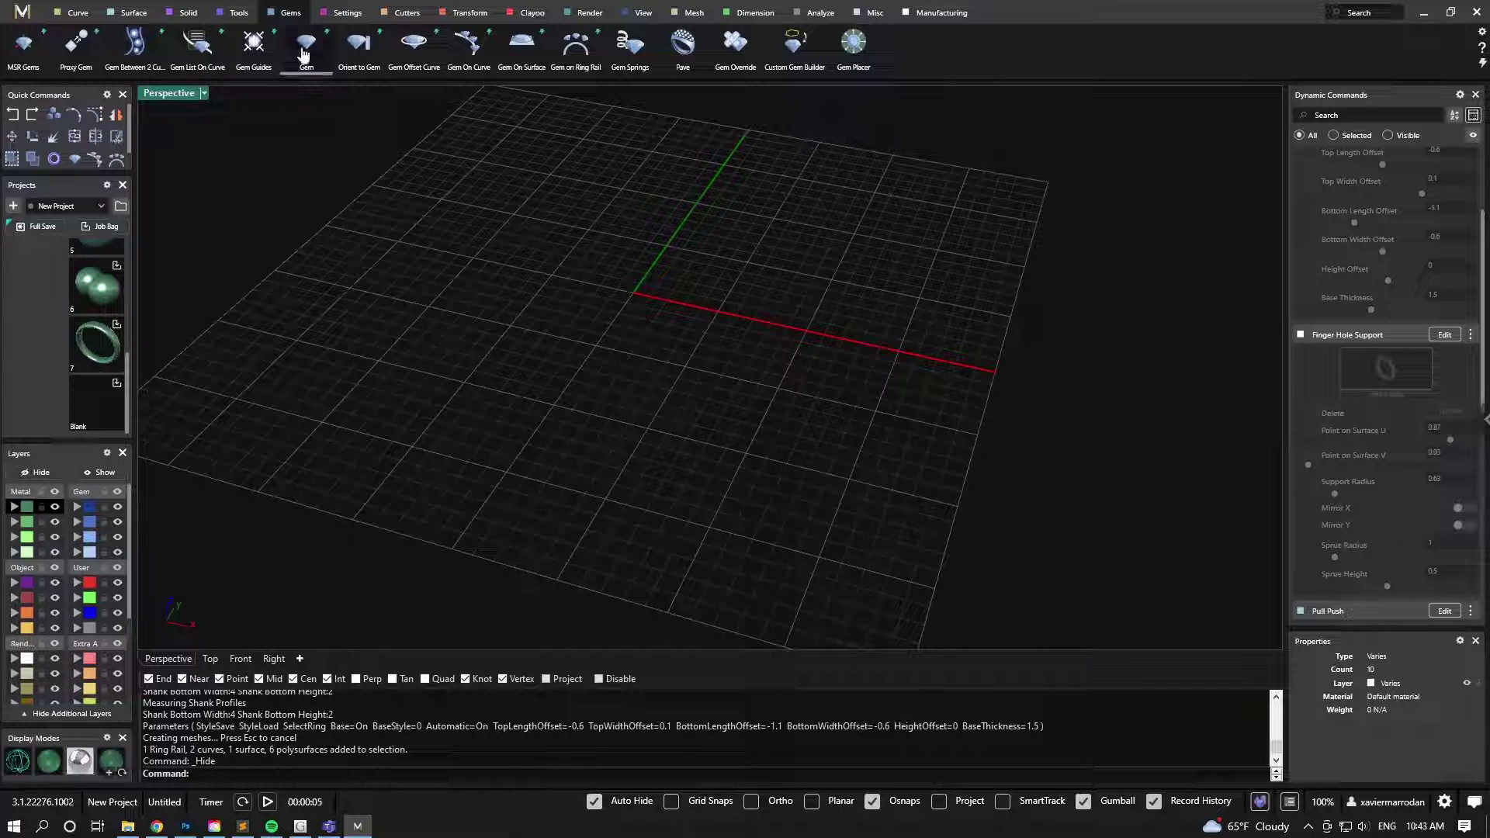
{"action": "left_click", "coordinate": [304, 48]}
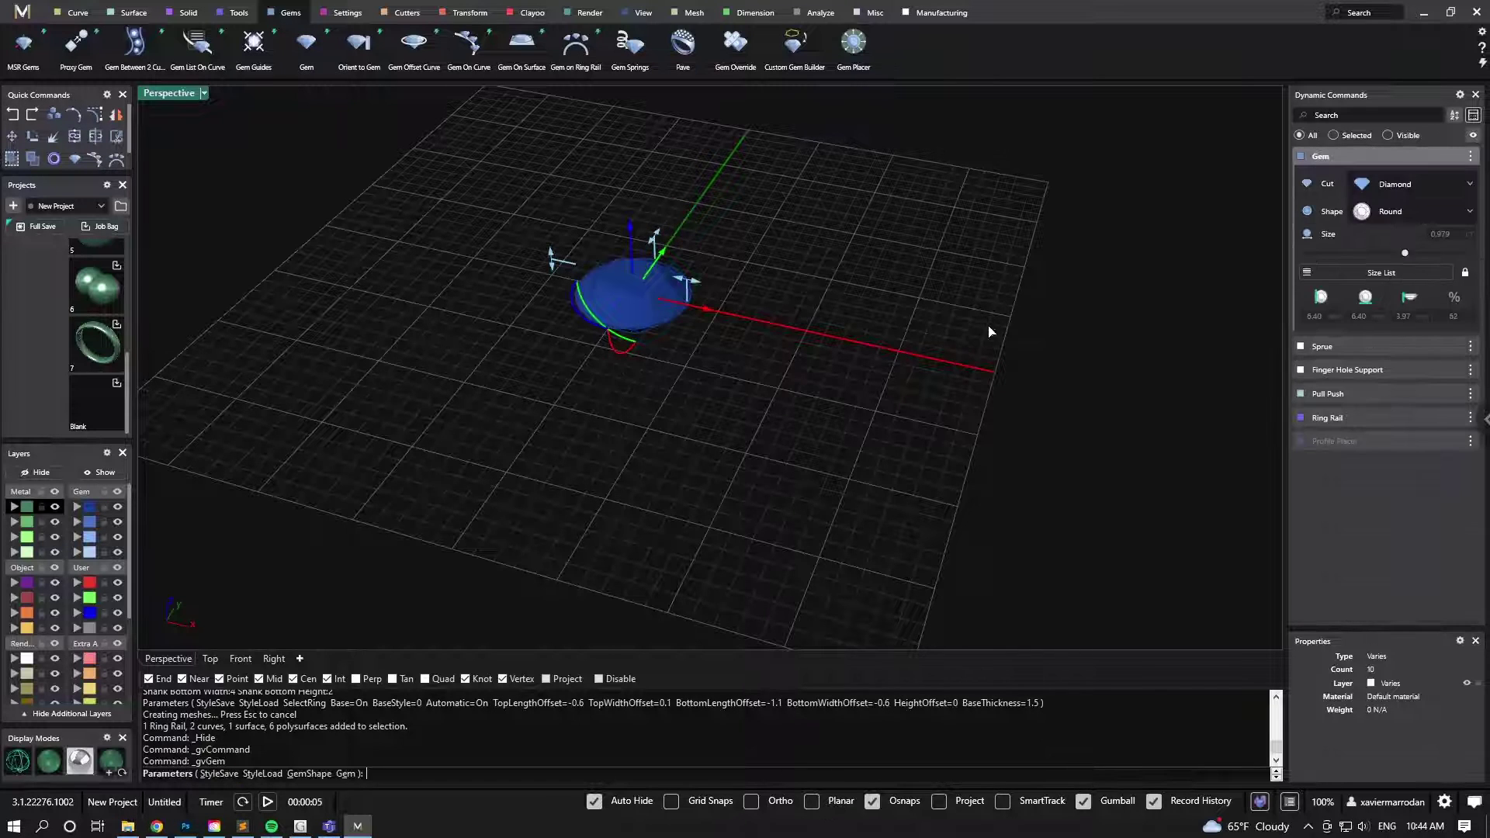
{"action": "left_click", "coordinate": [1397, 187]}
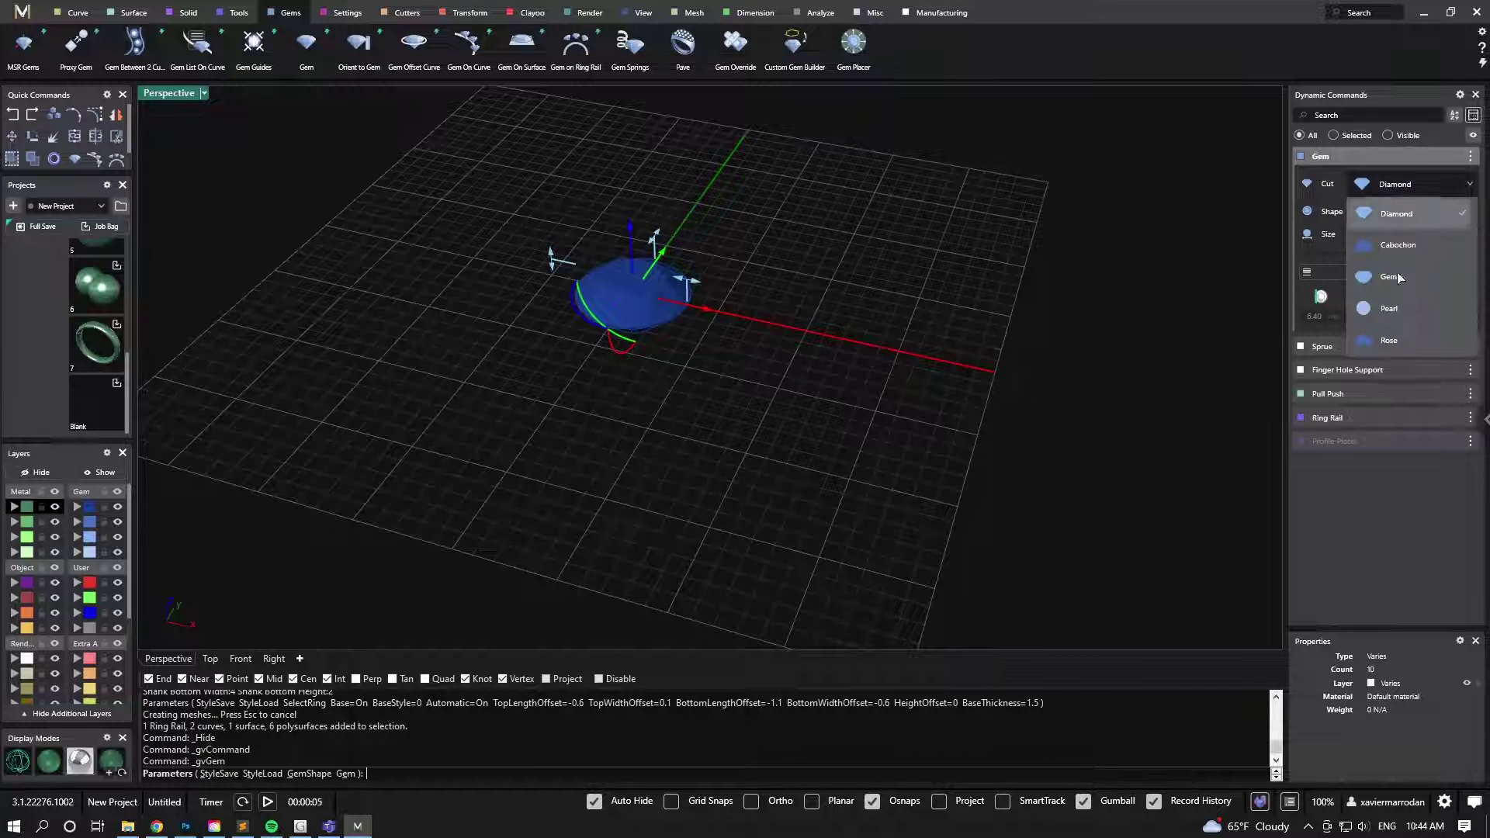
{"action": "left_click", "coordinate": [1396, 340]}
{"action": "right_click_drag", "start_coordinate": [1029, 375], "coordinate": [774, 339]}
{"action": "scroll", "coordinate": [779, 334], "scroll_direction": "up", "scroll_amount": 3}
{"action": "scroll", "coordinate": [869, 412], "scroll_direction": "up", "scroll_amount": 3}
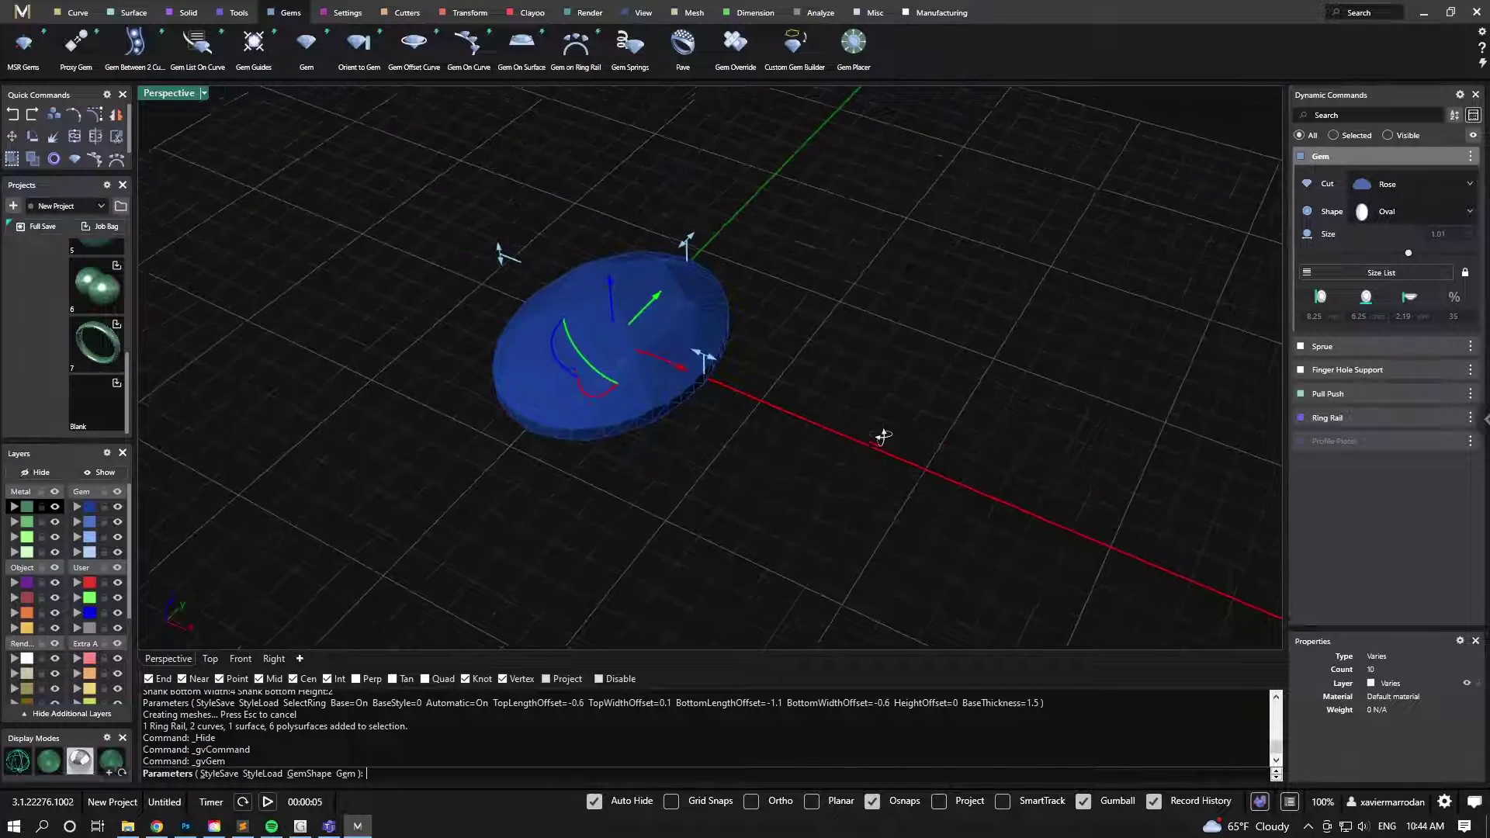
- Try the Round Flat shape on the rose-cut gem, set its shape to Round Peak and finish the gem
{"action": "left_click", "coordinate": [1402, 218]}
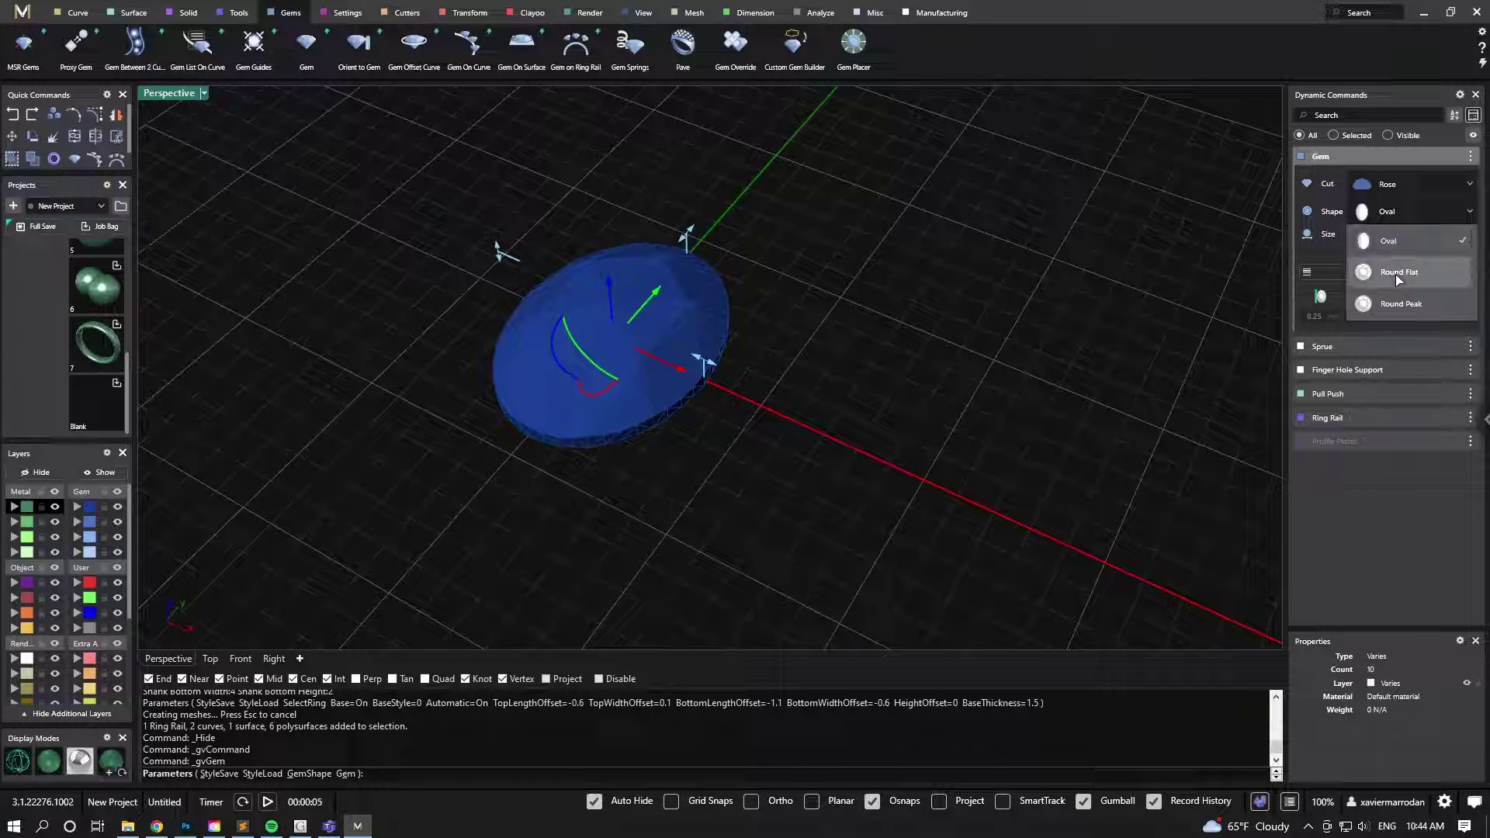
{"action": "left_click", "coordinate": [1397, 273]}
{"action": "left_click", "coordinate": [1402, 213]}
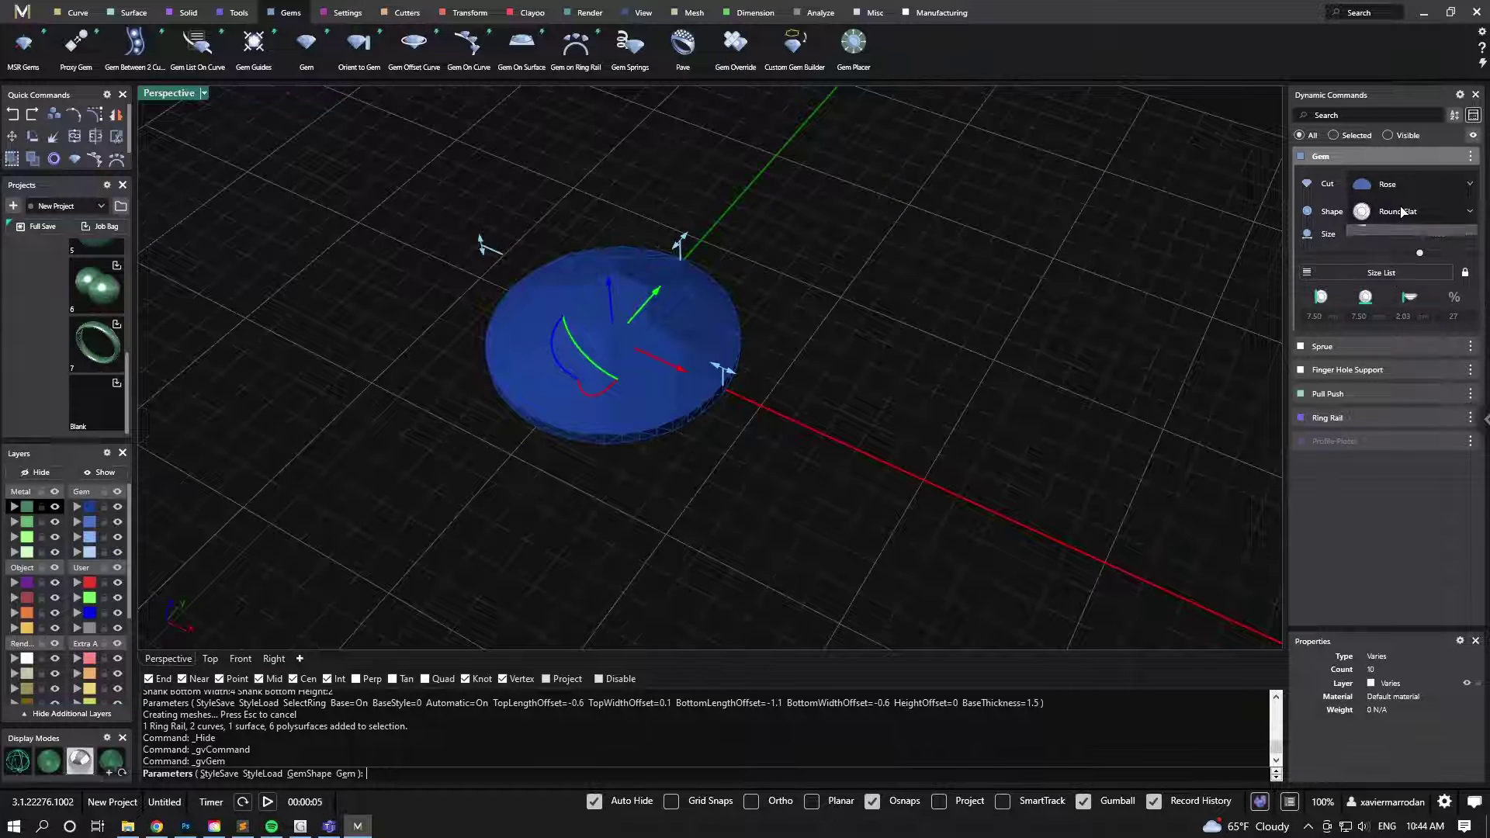
{"action": "left_click", "coordinate": [1405, 305]}
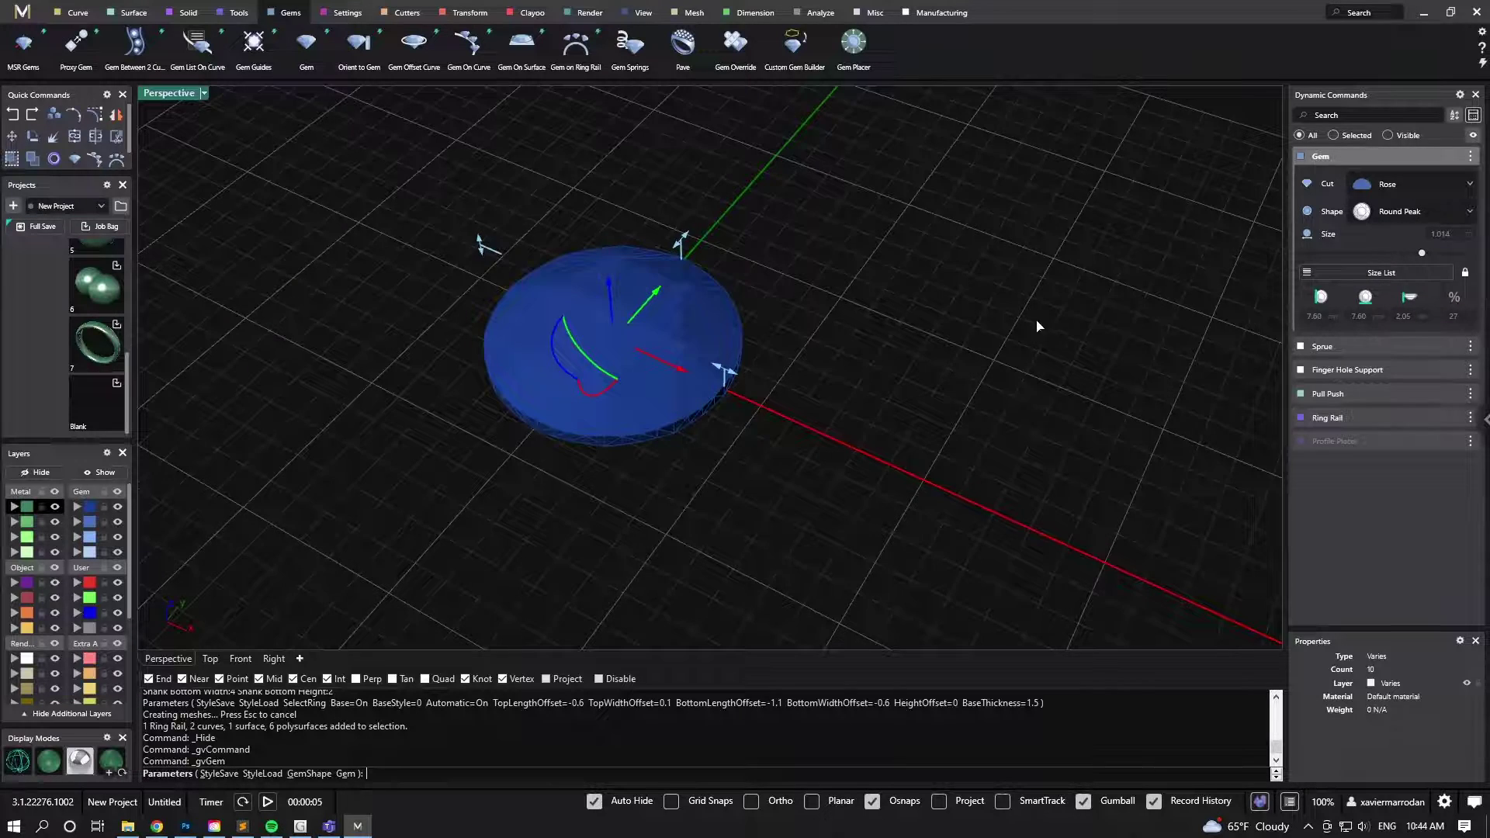
{"action": "right_click_drag", "start_coordinate": [1040, 322], "coordinate": [919, 337]}
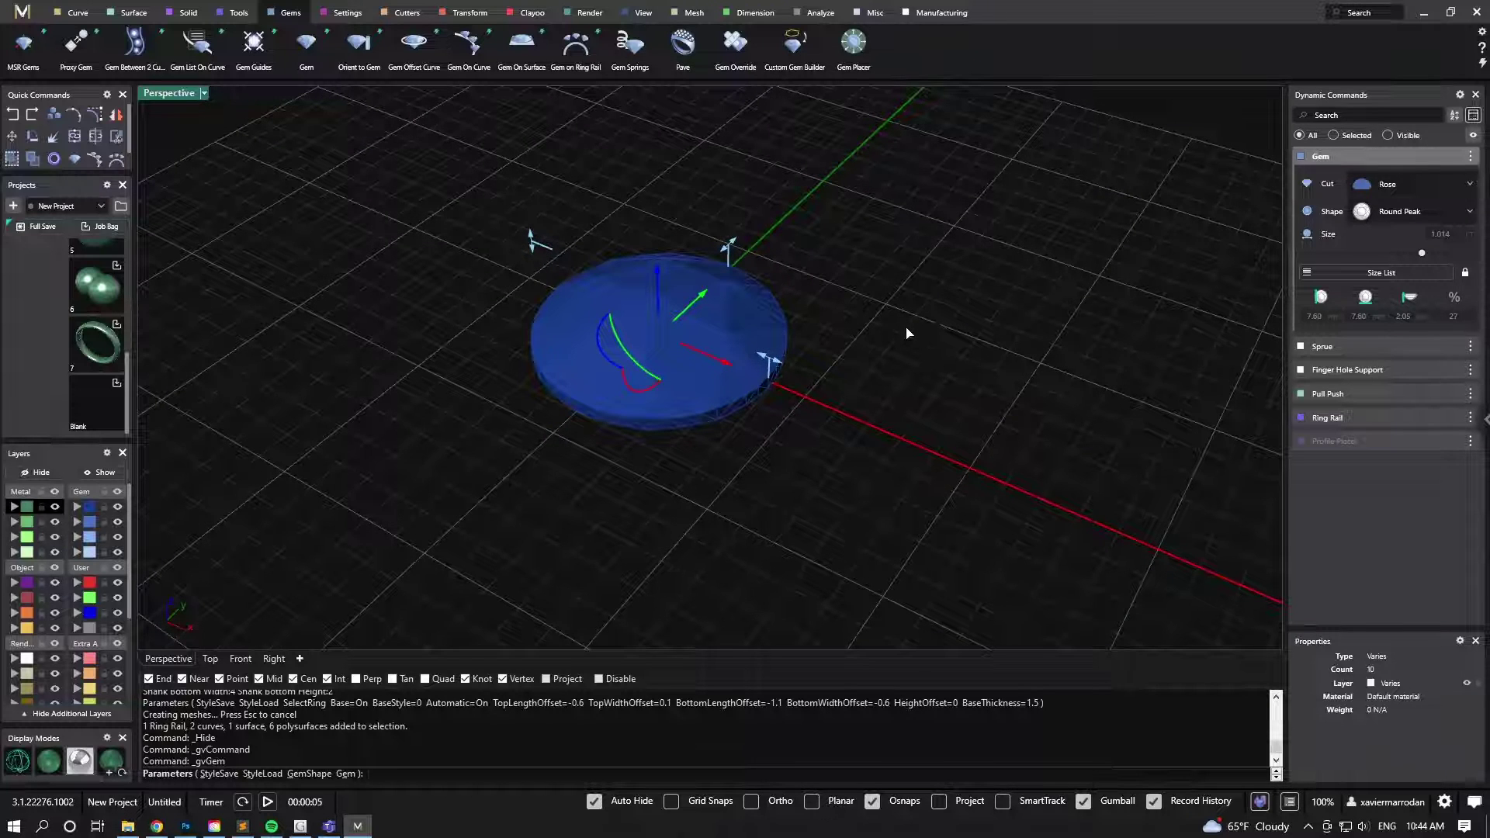
{"action": "key", "text": "Return"}
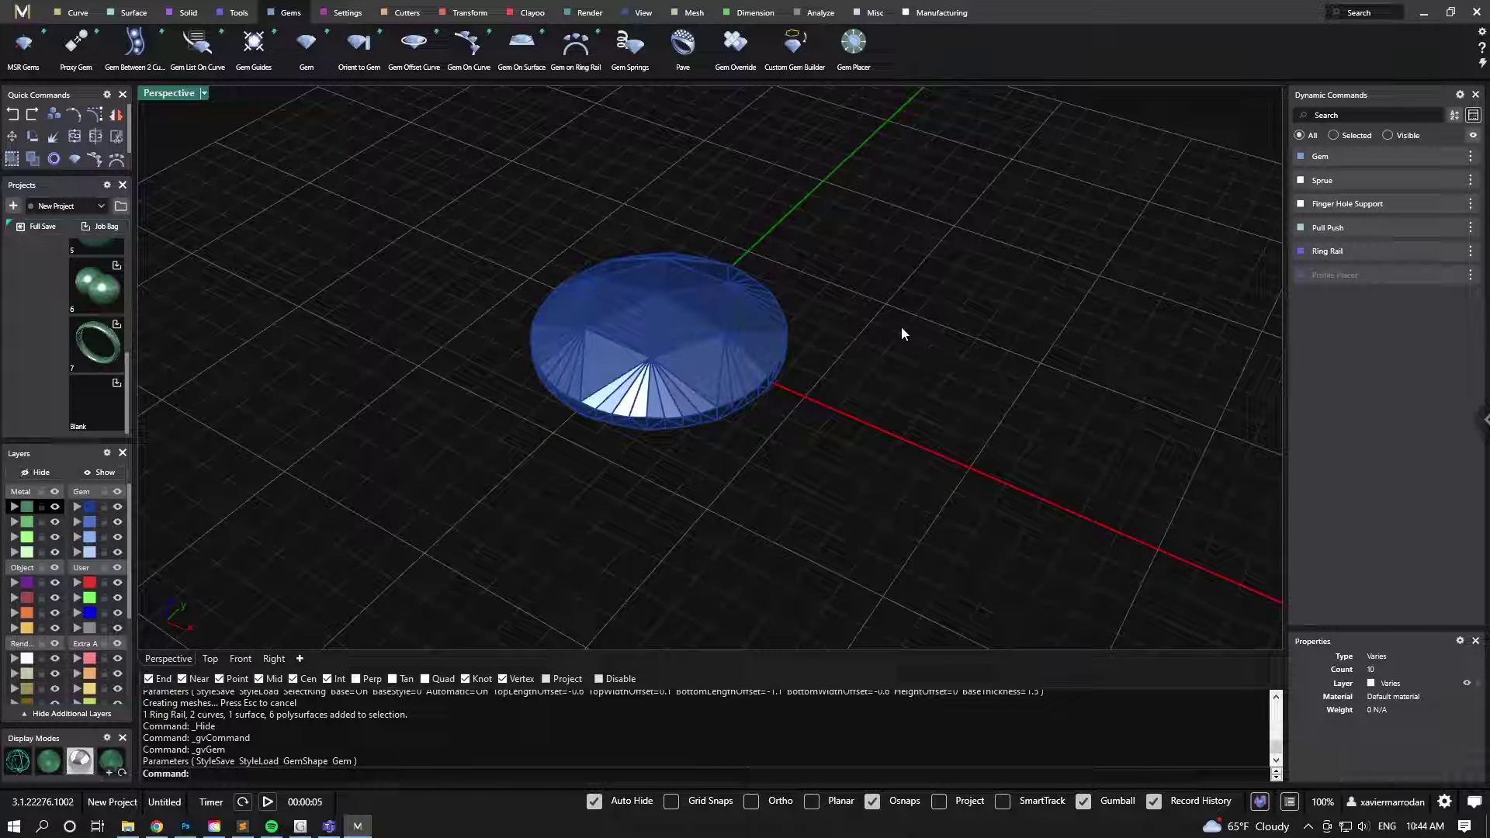
- Add a four-prong head with the default settings to the rose-cut gem and finish it
{"action": "left_click", "coordinate": [347, 12]}
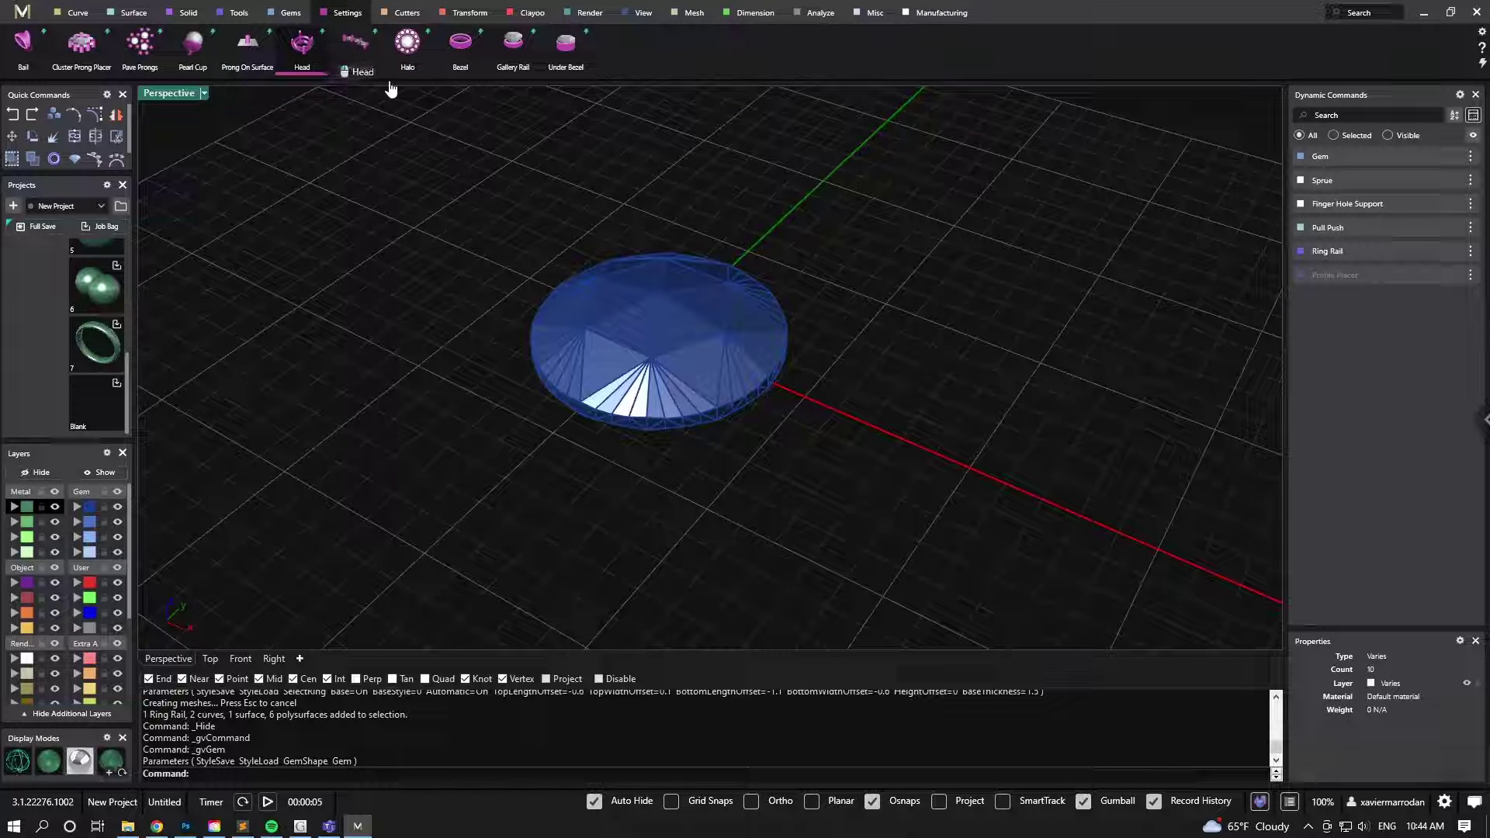
{"action": "left_click", "coordinate": [302, 43]}
{"action": "right_click_drag", "start_coordinate": [752, 322], "coordinate": [776, 339]}
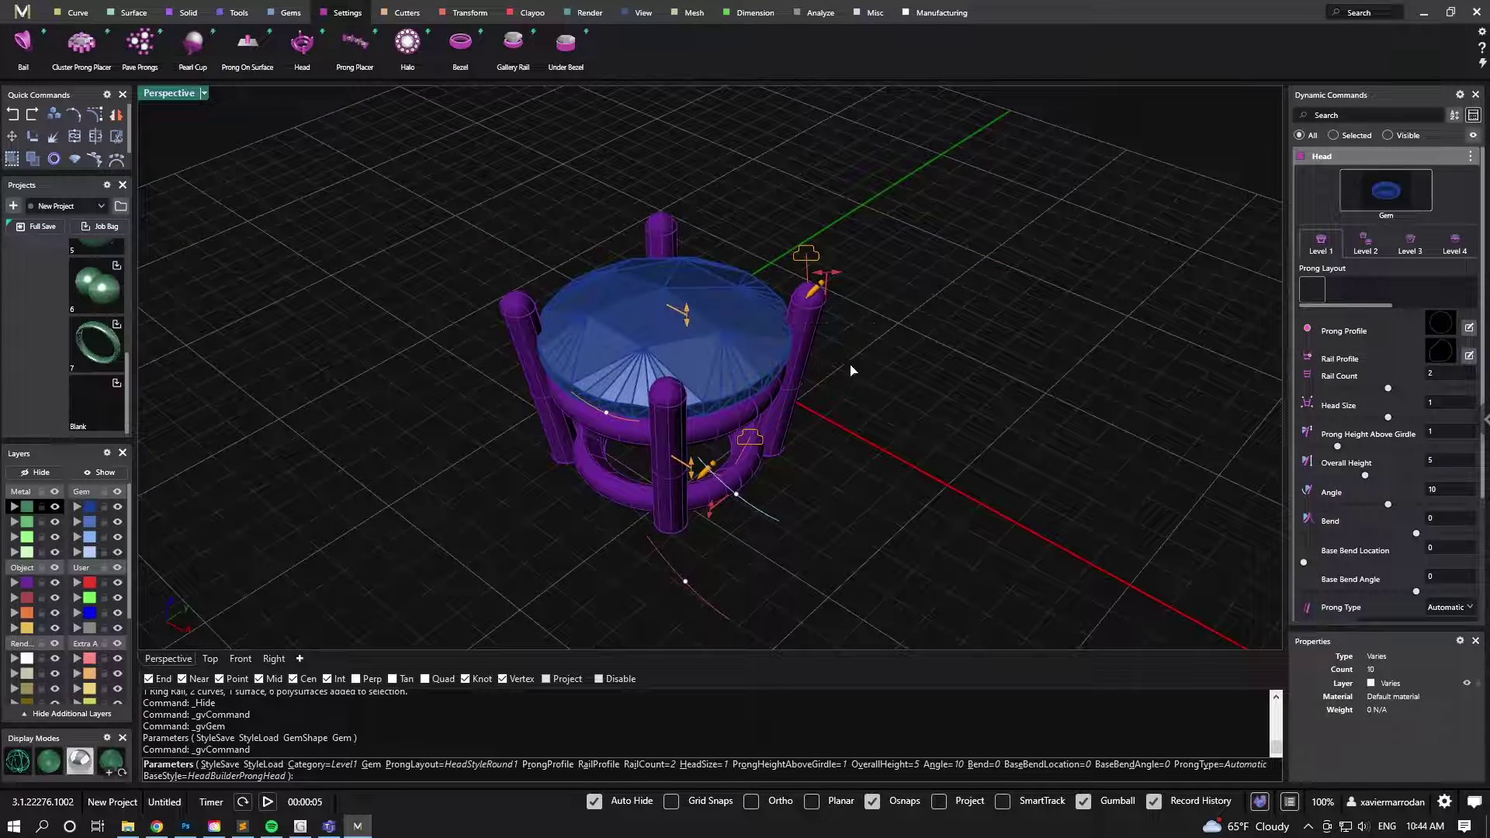
{"action": "right_click", "coordinate": [930, 361]}
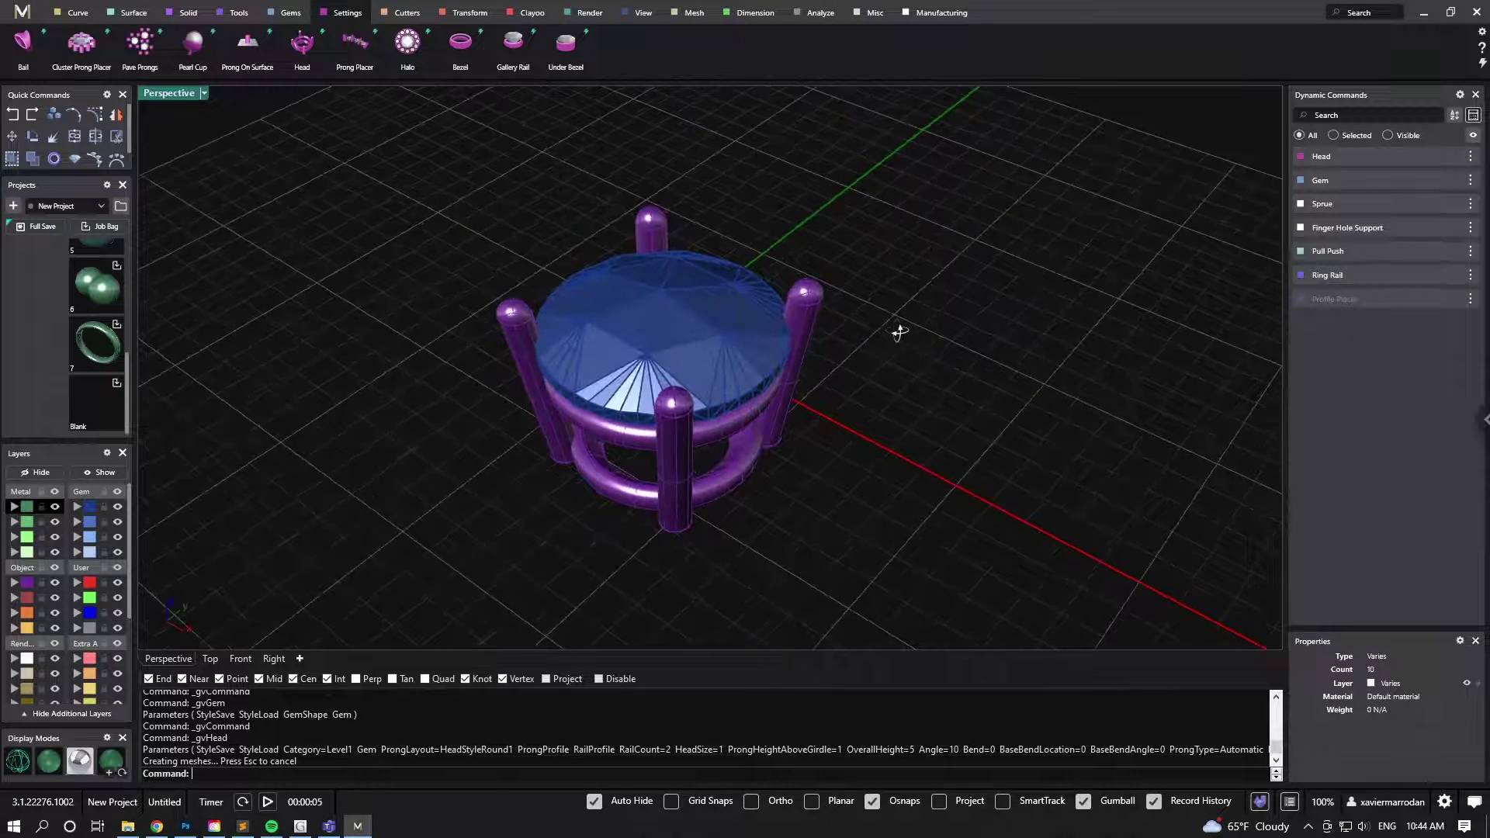
- Edit the gem under the head, try the Round Flat shape, set its shape to Oval and finish the edit
{"action": "left_click", "coordinate": [1457, 182]}
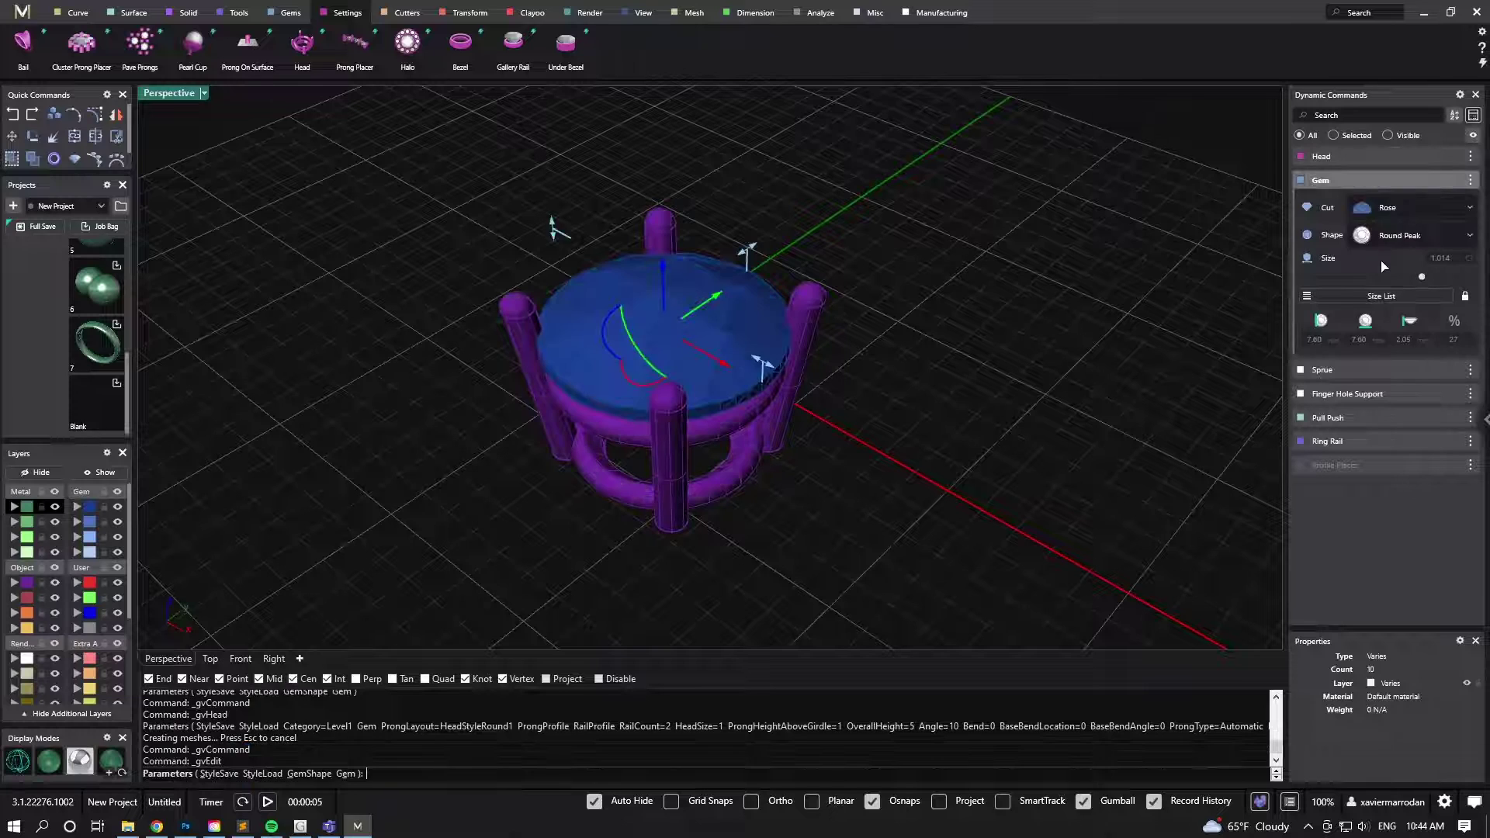
{"action": "left_click", "coordinate": [1401, 236]}
{"action": "left_click", "coordinate": [1394, 302]}
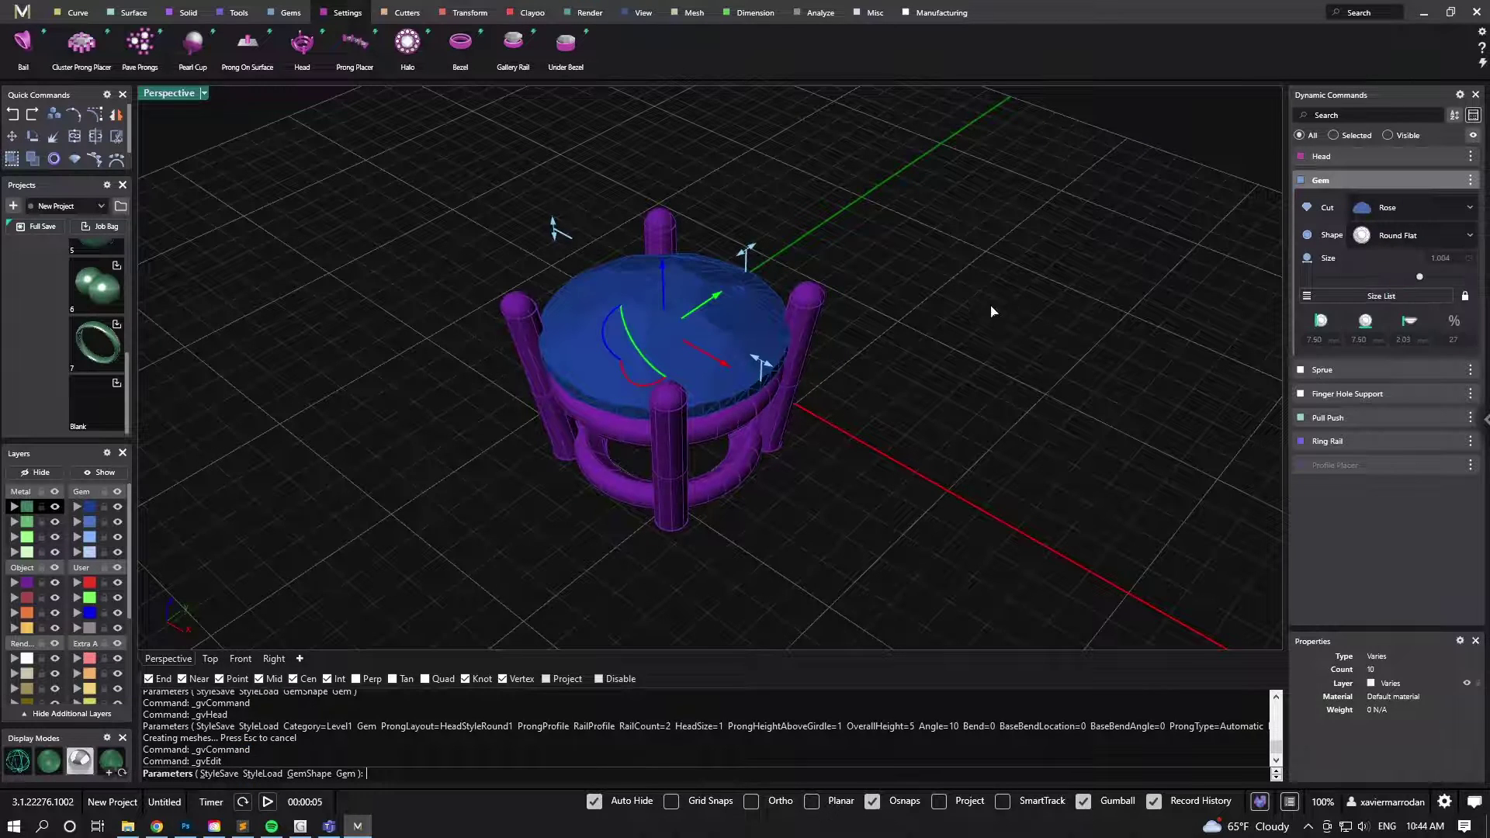
{"action": "right_click_drag", "start_coordinate": [964, 341], "coordinate": [964, 332]}
{"action": "left_click", "coordinate": [1421, 239]}
{"action": "left_click", "coordinate": [1393, 265]}
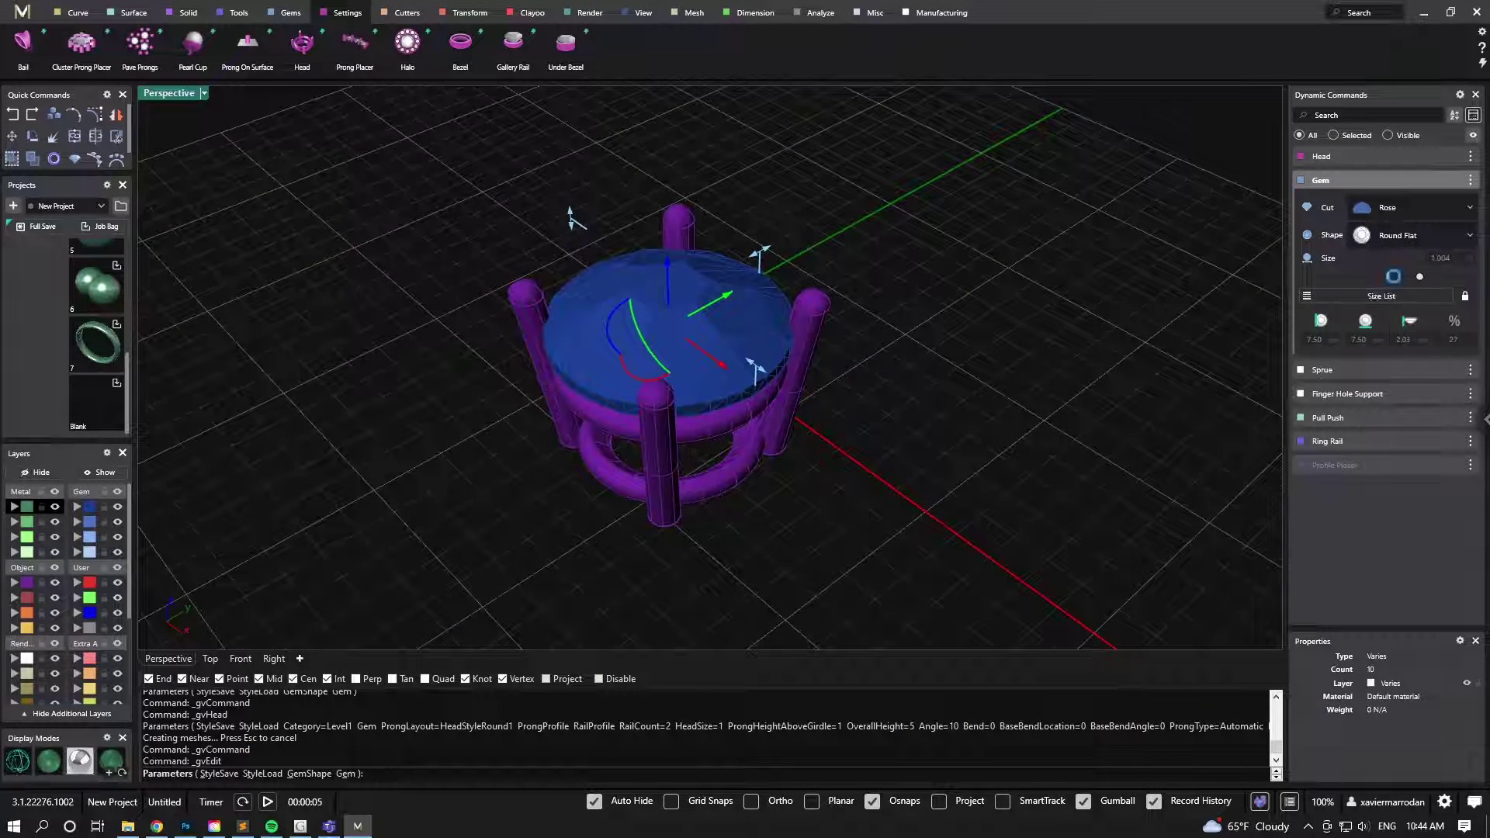
{"action": "right_click_drag", "start_coordinate": [908, 273], "coordinate": [918, 281]}
{"action": "right_click", "coordinate": [919, 323]}
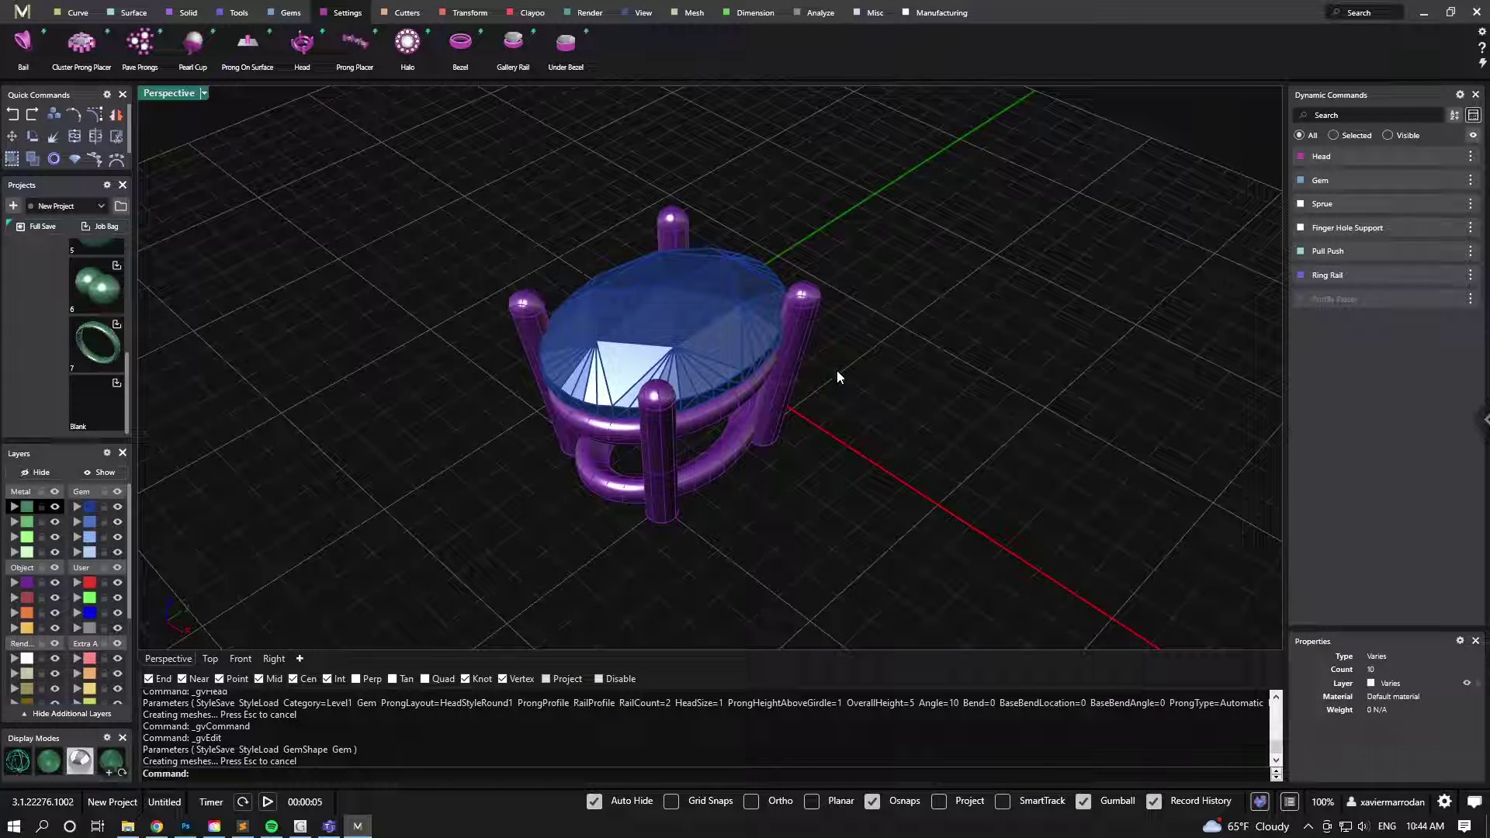
{"action": "right_click_drag", "start_coordinate": [864, 422], "coordinate": [882, 420]}
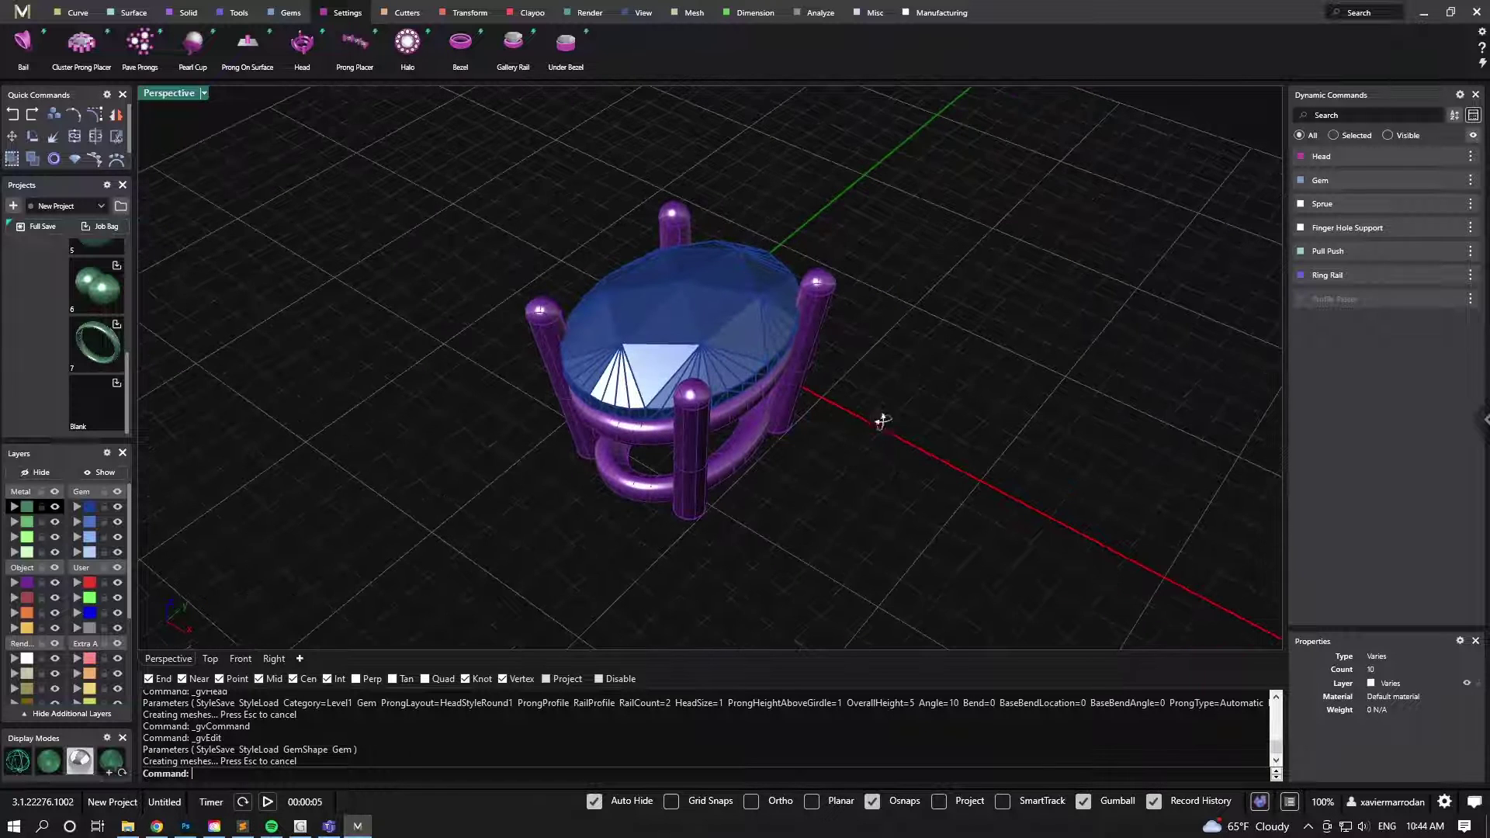